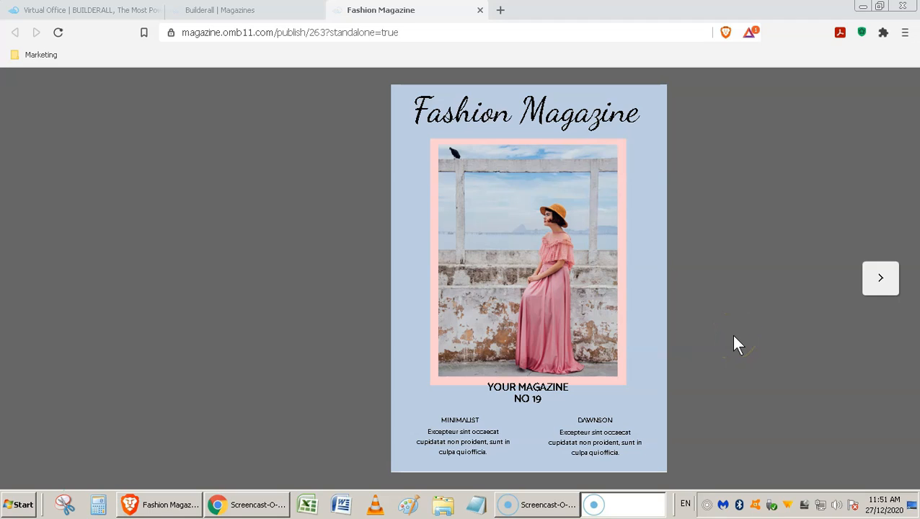
# Step: Flip the Fashion Magazine sample ahead to the Guidance spread, then back to Credits
pyautogui.click(889, 283)
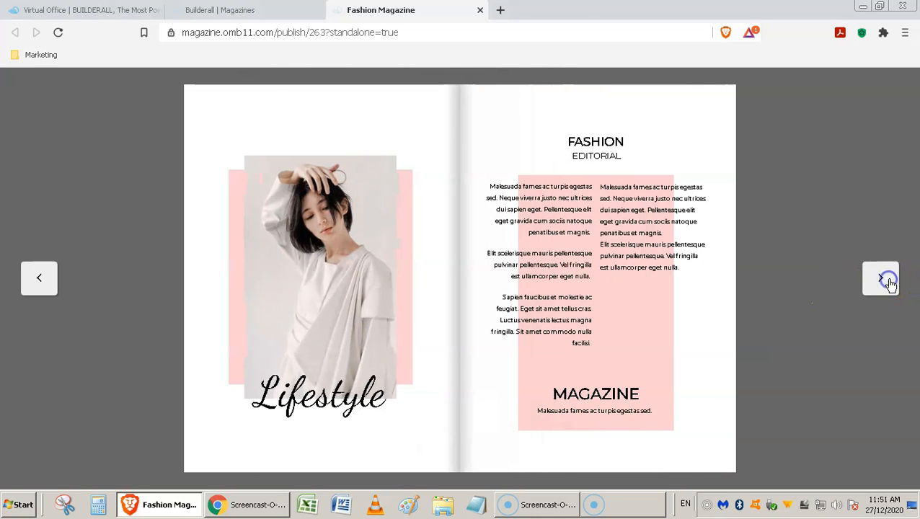
pyautogui.click(889, 282)
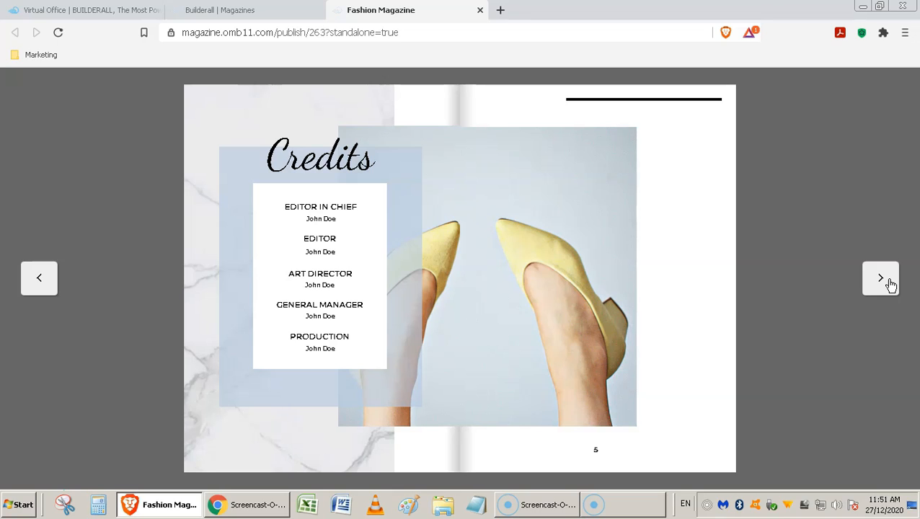
pyautogui.click(720, 109)
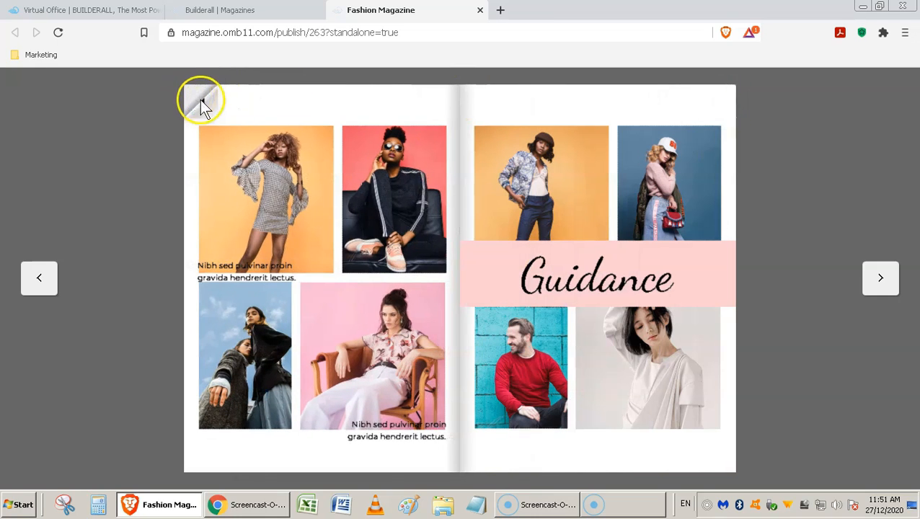
pyautogui.click(199, 100)
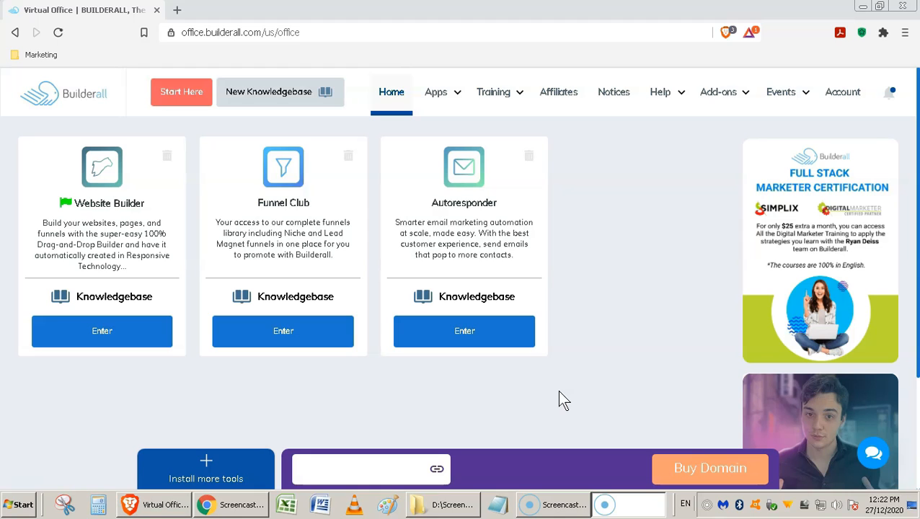
# Step: Add Magazine Builder from the tool catalogue and enter it from its home dashboard card
pyautogui.click(207, 461)
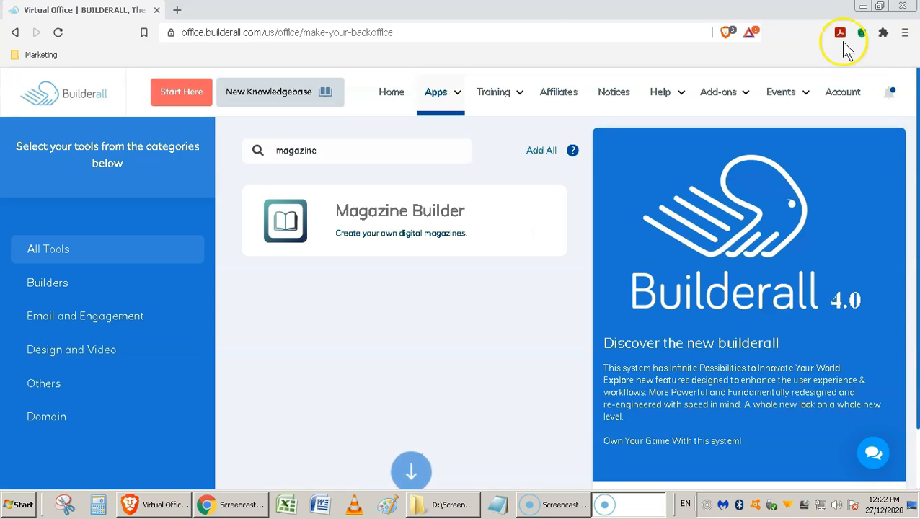
pyautogui.click(308, 225)
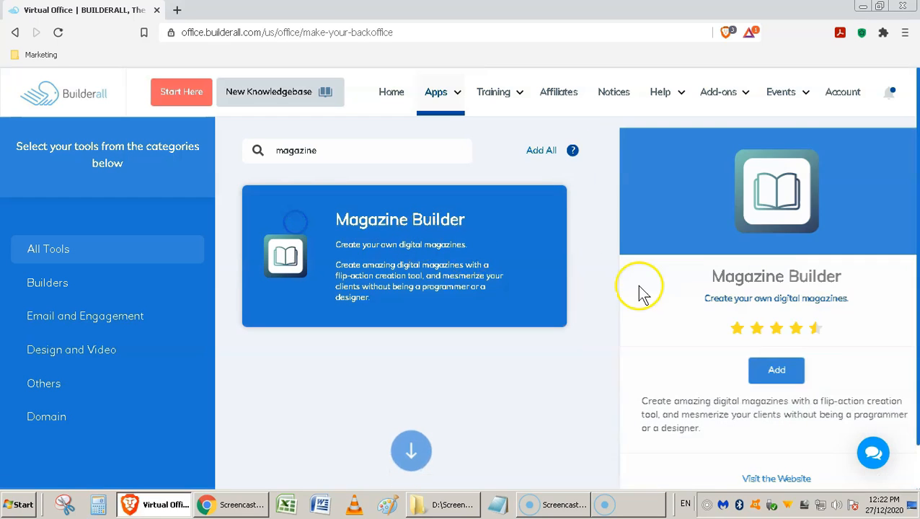
pyautogui.click(744, 373)
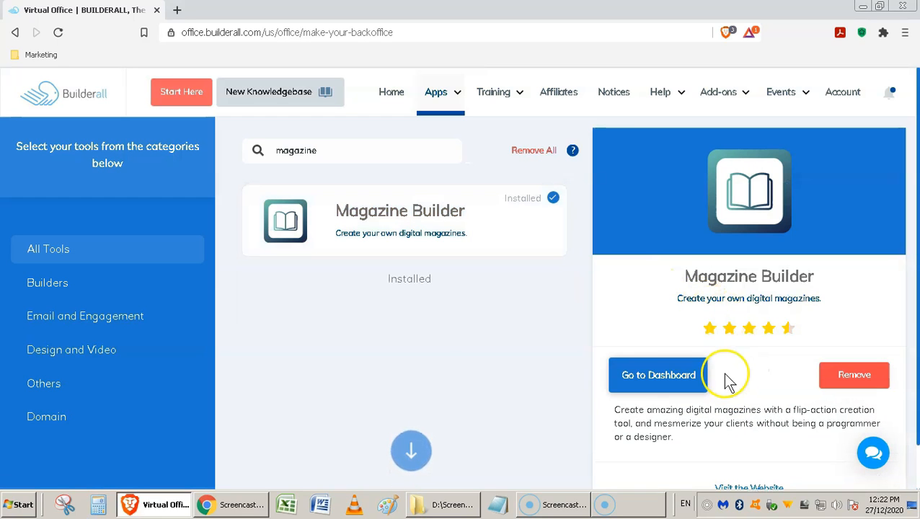
pyautogui.click(692, 377)
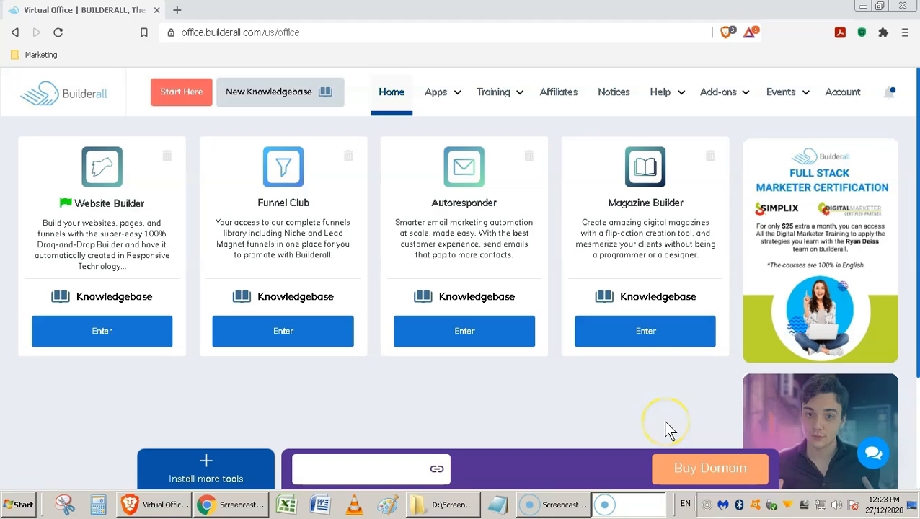
pyautogui.click(657, 335)
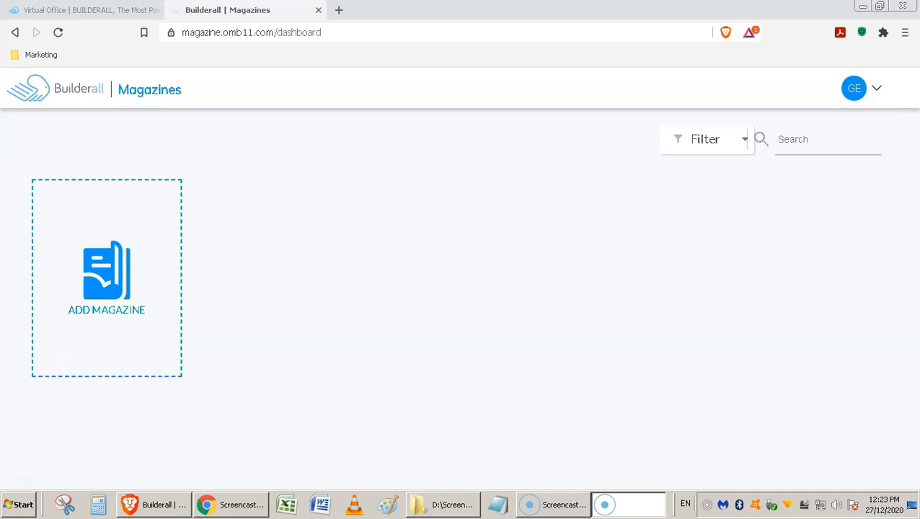
# Step: Create a blank-template magazine titled and described 'Barcelona Computing Club Monthly'
pyautogui.click(112, 289)
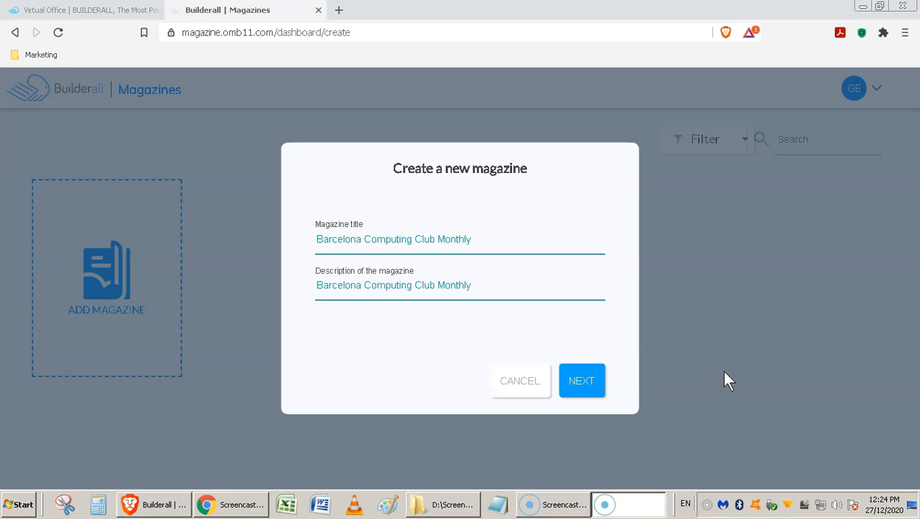
pyautogui.click(603, 382)
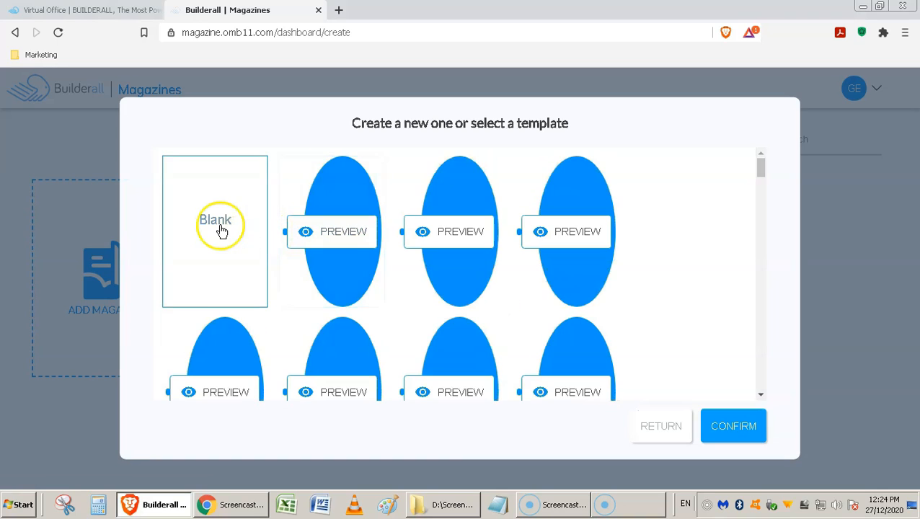
pyautogui.click(743, 431)
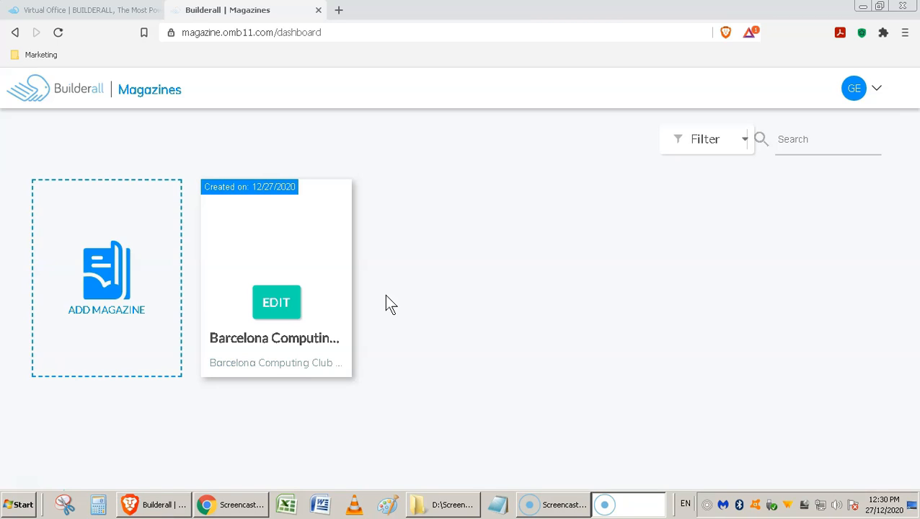
# Step: Open Barcelona Computing Club Monthly in the editor and add four pages, five in total
pyautogui.click(276, 306)
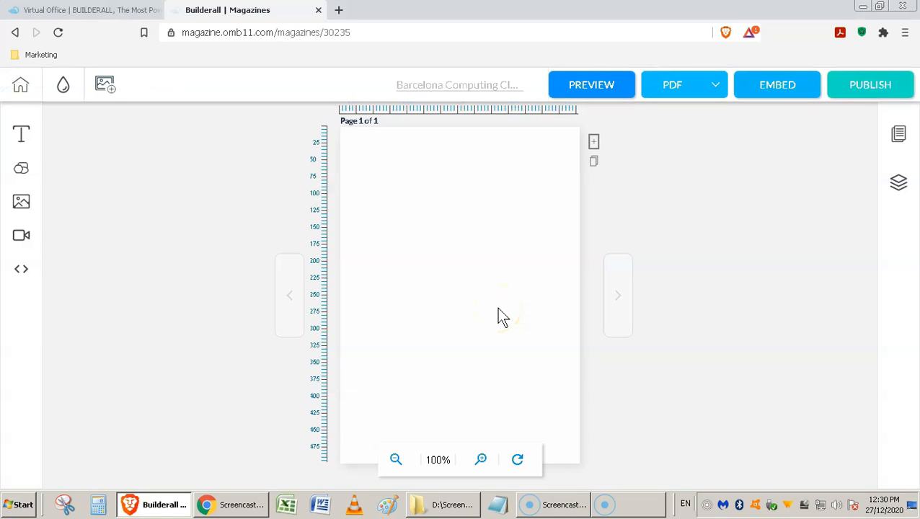
pyautogui.click(508, 286)
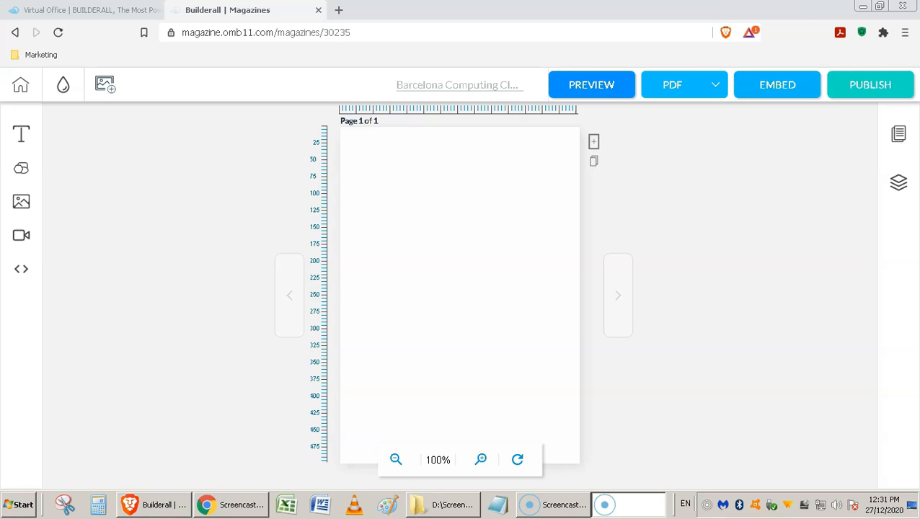
pyautogui.click(593, 144)
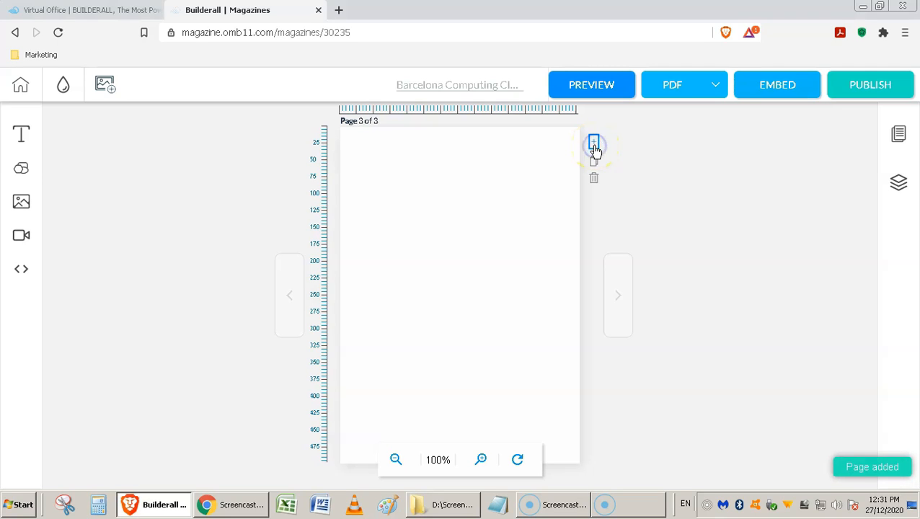
pyautogui.click(593, 145)
pyautogui.click(593, 144)
pyautogui.click(594, 144)
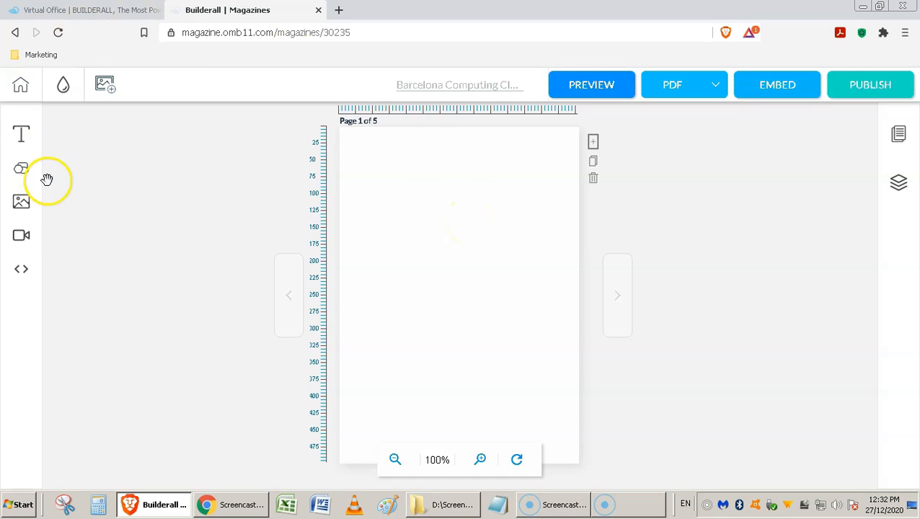
pyautogui.click(24, 488)
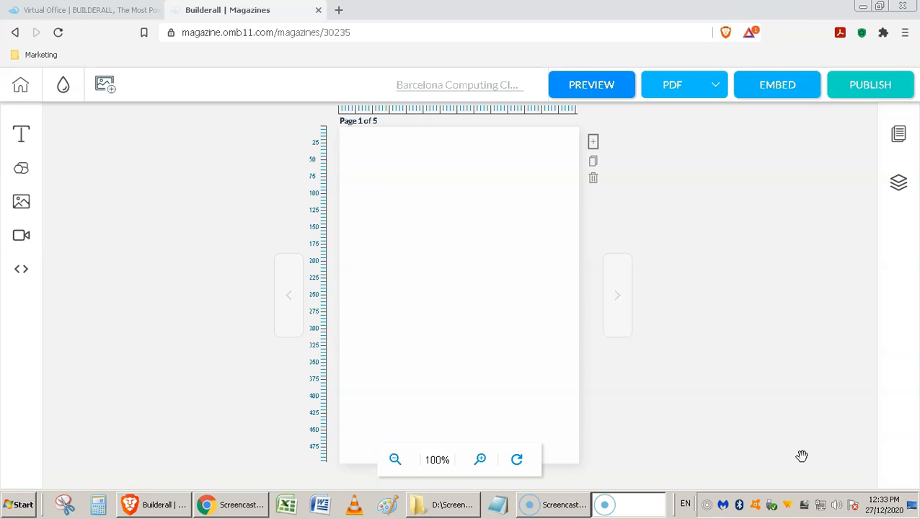
# Step: Add a text box to page 1 with the club title at font size 40
pyautogui.click(25, 142)
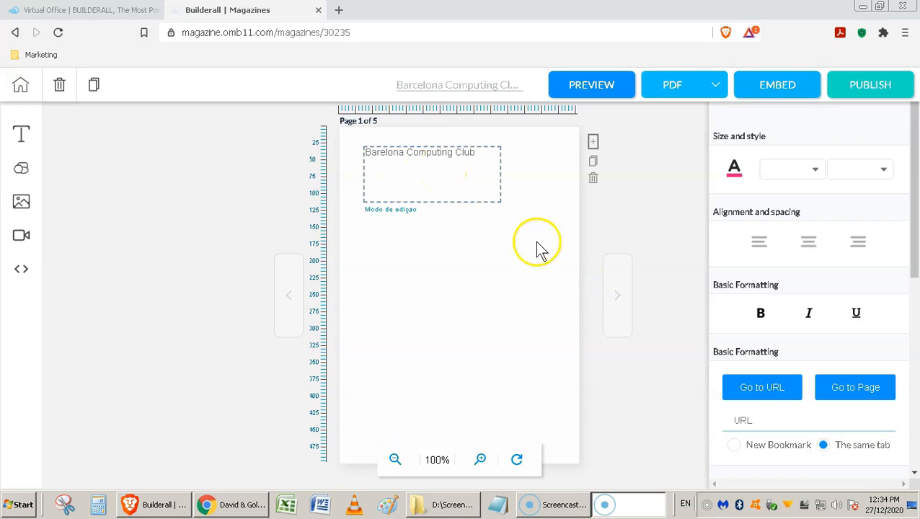
pyautogui.click(461, 175)
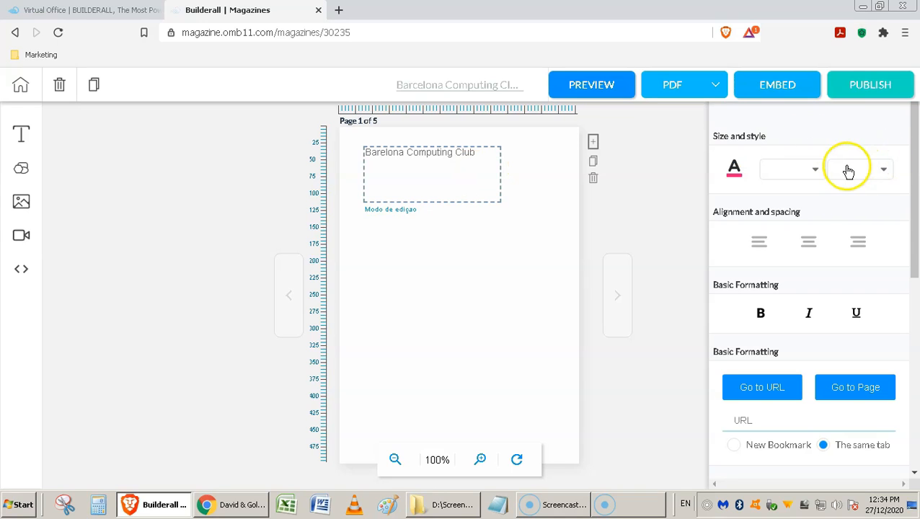
pyautogui.moveTo(914, 202); pyautogui.dragTo(905, 431)
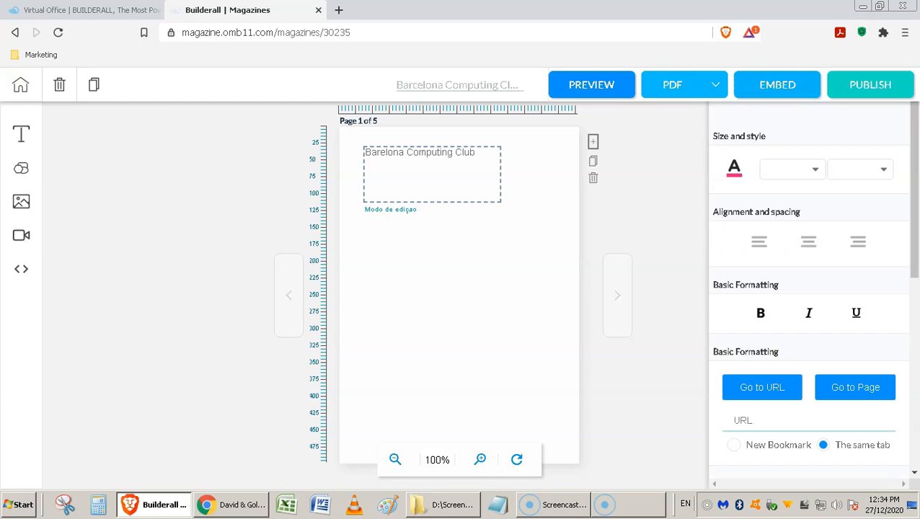
pyautogui.click(814, 171)
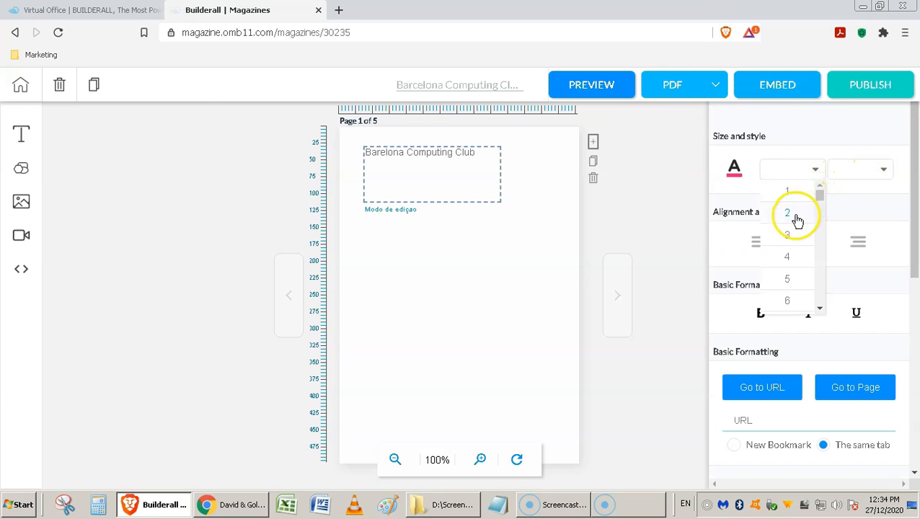
pyautogui.click(787, 258)
pyautogui.click(807, 172)
pyautogui.moveTo(819, 196); pyautogui.dragTo(815, 244)
pyautogui.click(791, 252)
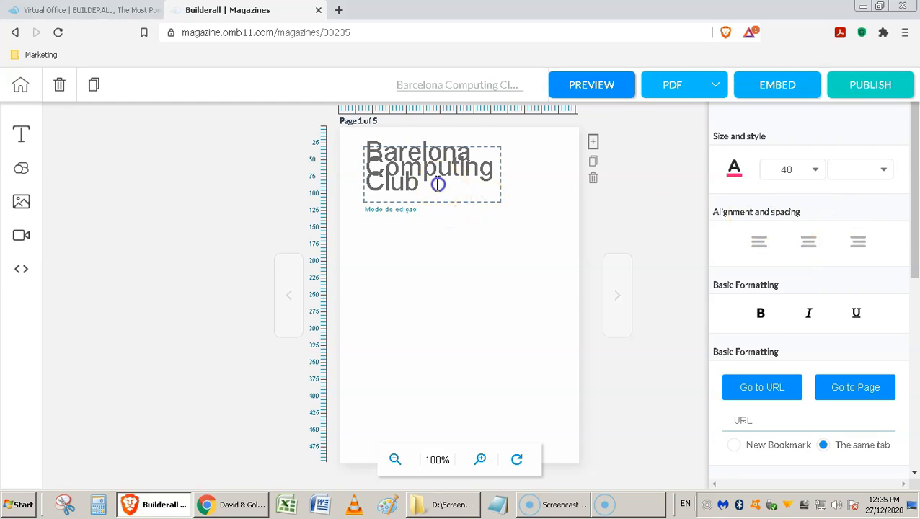
# Step: Centre and bold the title and link it to davidandgoliathmarketing.com
pyautogui.moveTo(435, 181); pyautogui.dragTo(366, 144)
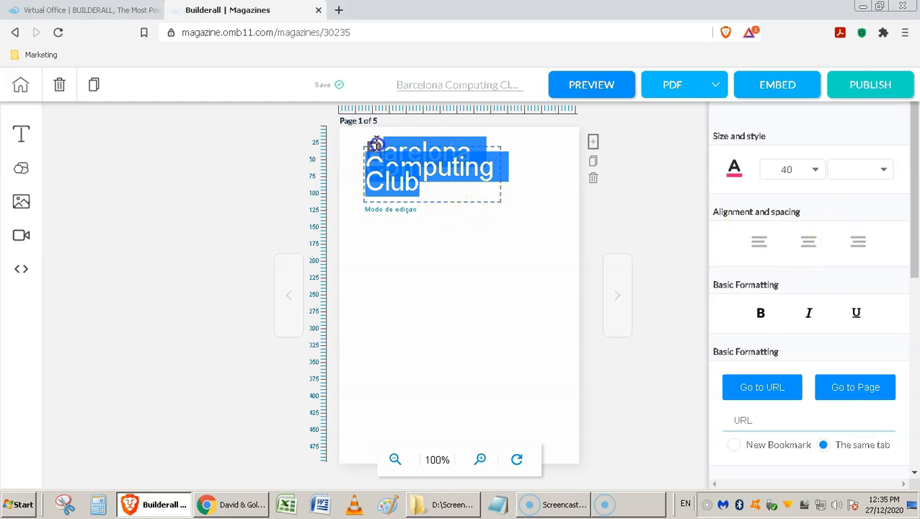
pyautogui.click(808, 242)
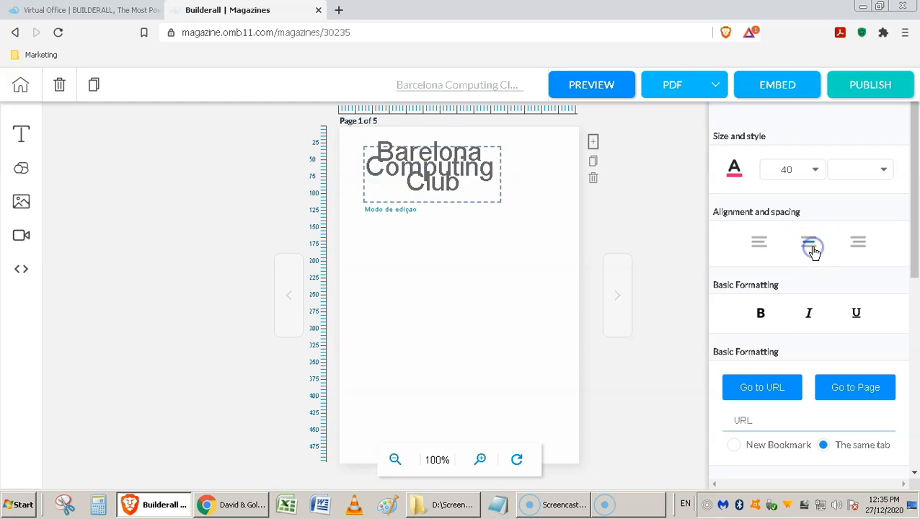
pyautogui.click(760, 313)
pyautogui.scroll(-2, 901, 289)
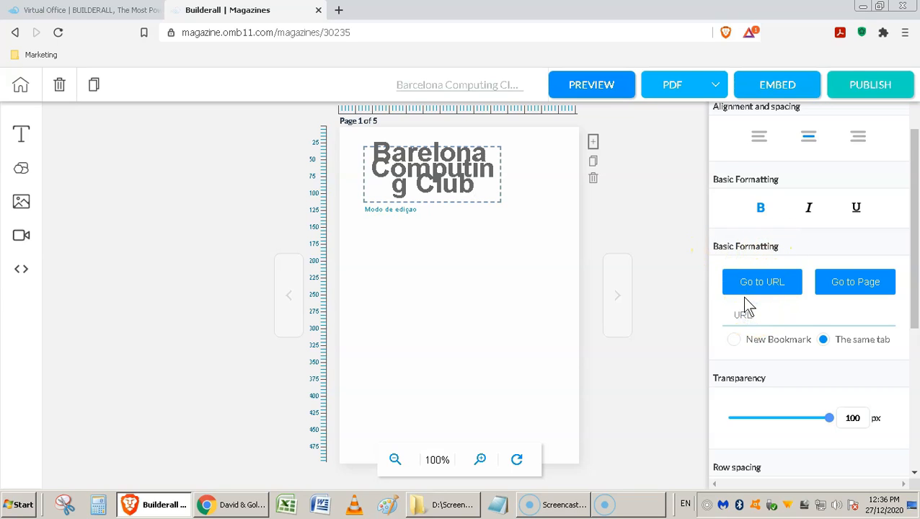
pyautogui.write('https://davidandgoliathmarketing.com/')
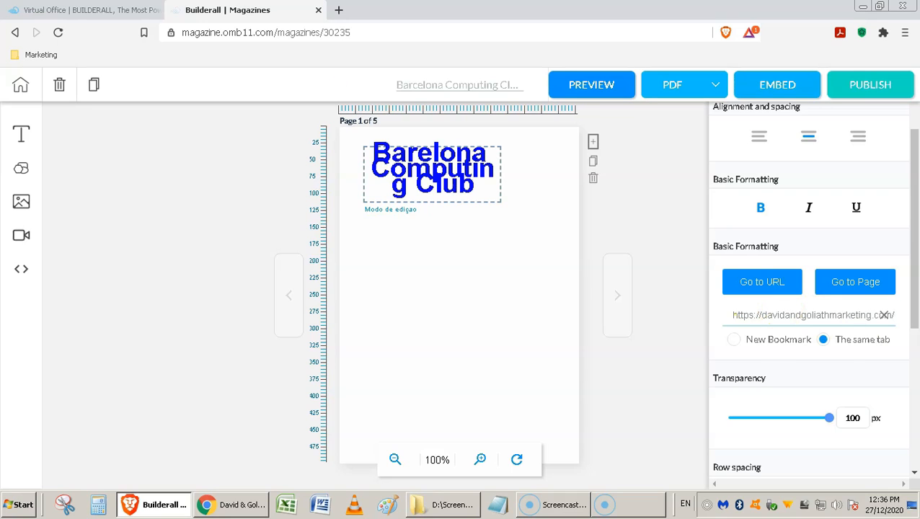
# Step: Set the title's link to open as a New Bookmark instead of the same tab
pyautogui.click(26, 485)
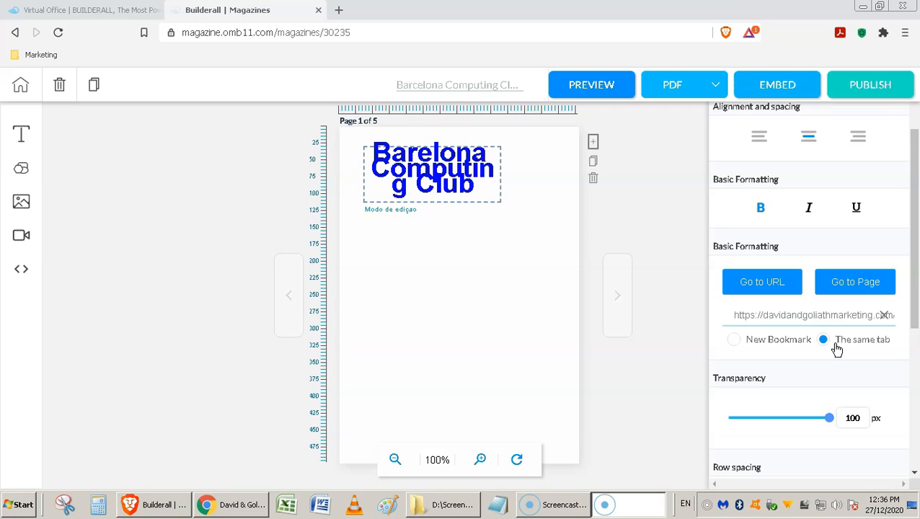
pyautogui.click(734, 340)
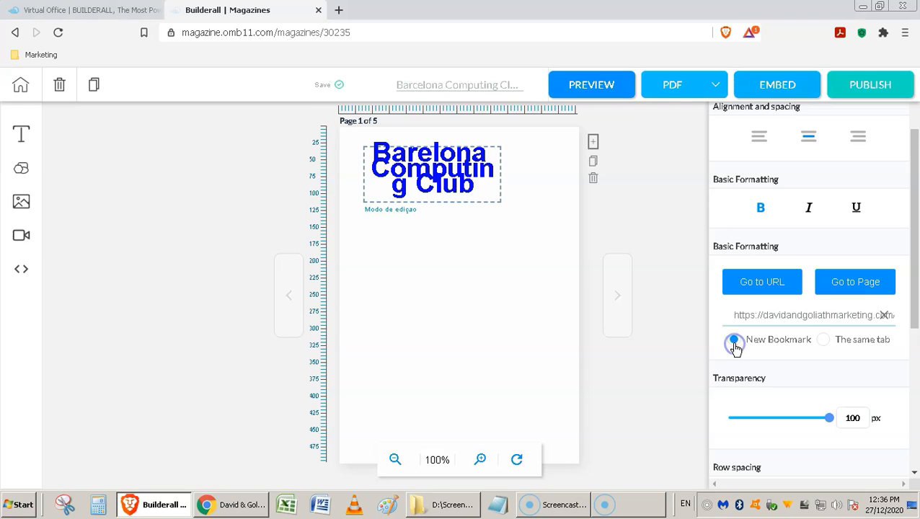
pyautogui.scroll(-3, 891, 326)
pyautogui.scroll(-2, 891, 326)
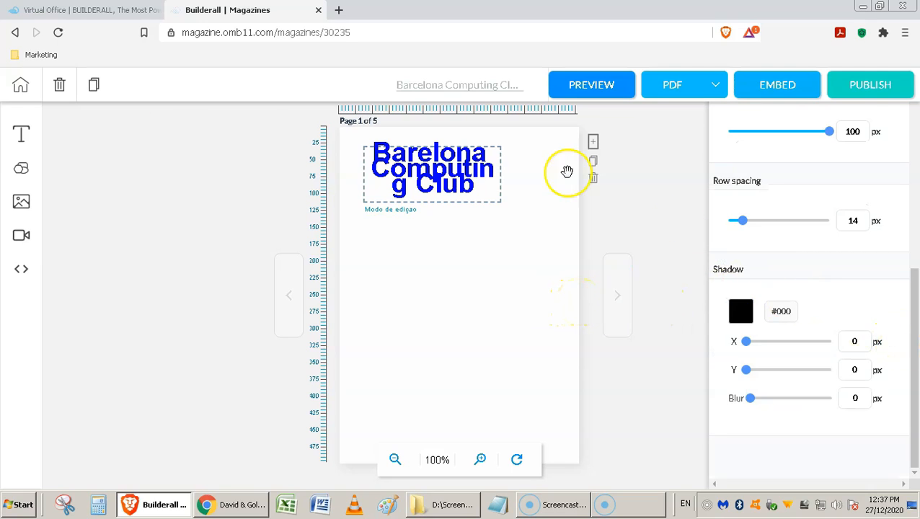
# Step: Place a square in the middle of page 1 with a red gradient fill
pyautogui.click(19, 173)
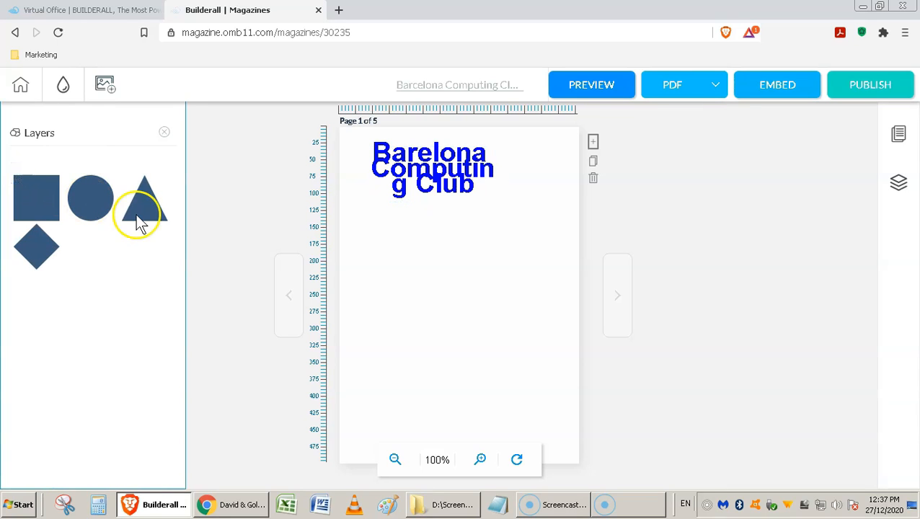
pyautogui.moveTo(51, 201); pyautogui.dragTo(487, 321)
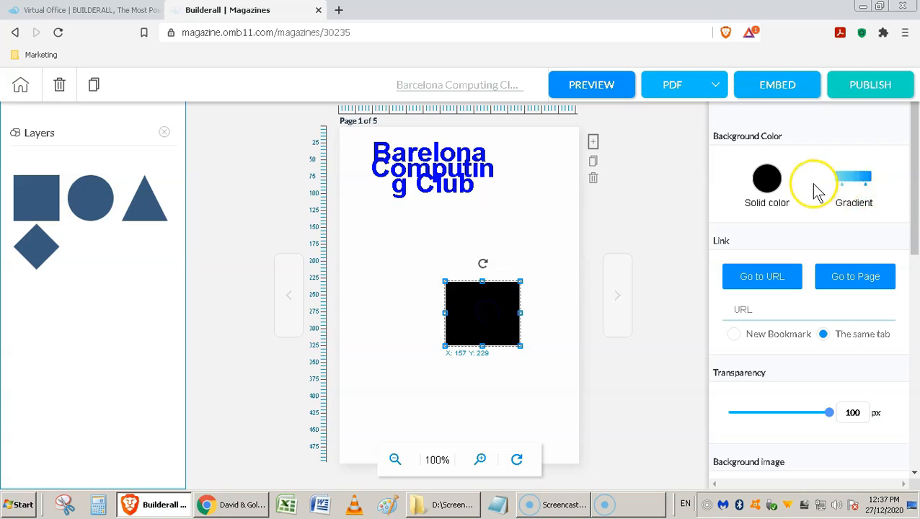
pyautogui.click(858, 179)
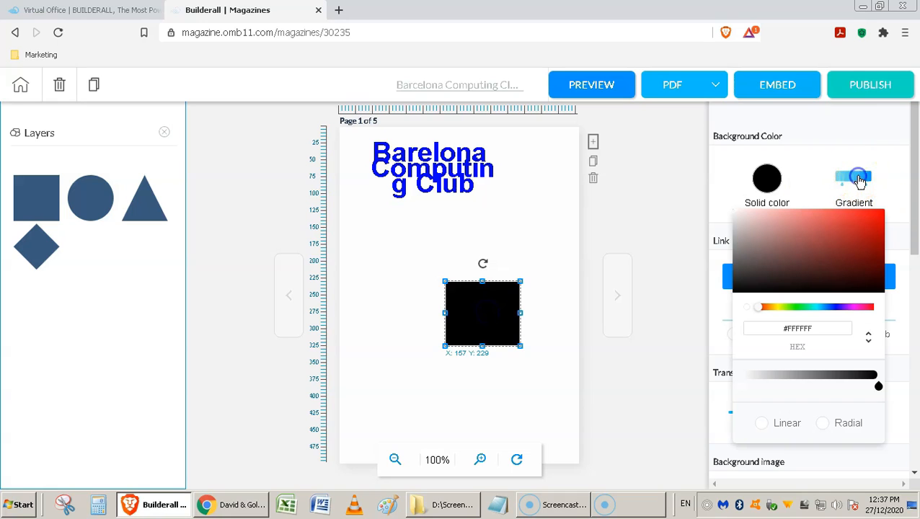
pyautogui.click(849, 221)
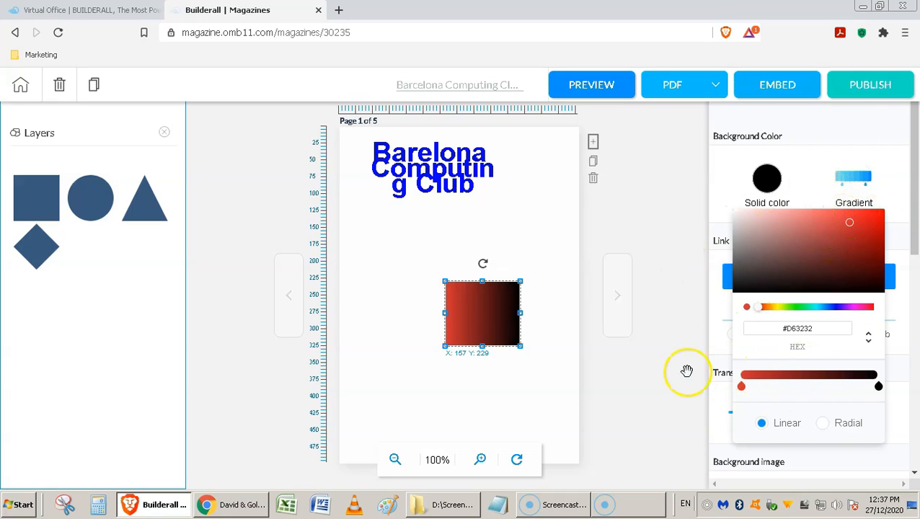
pyautogui.click(652, 366)
# Step: Link the square to the David & Goliath Marketing website, opening as a new bookmark
pyautogui.click(477, 326)
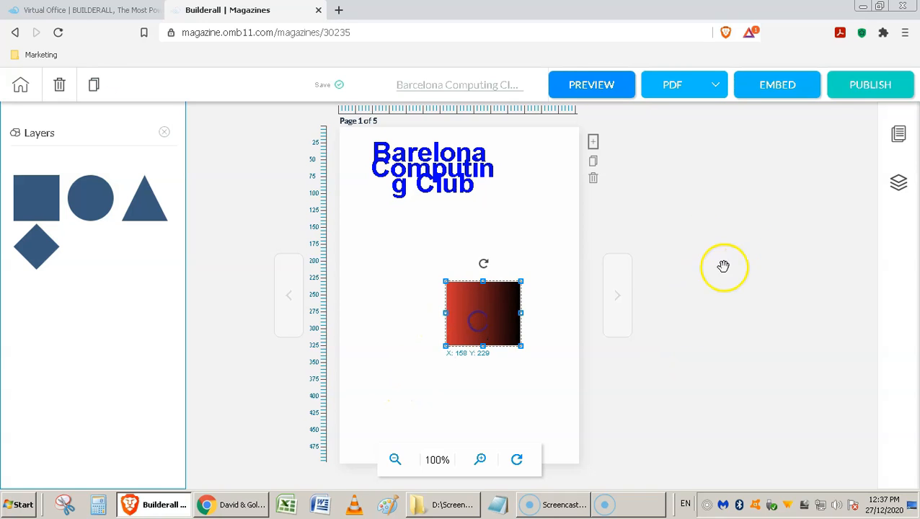
pyautogui.click(472, 314)
pyautogui.scroll(-1, 913, 240)
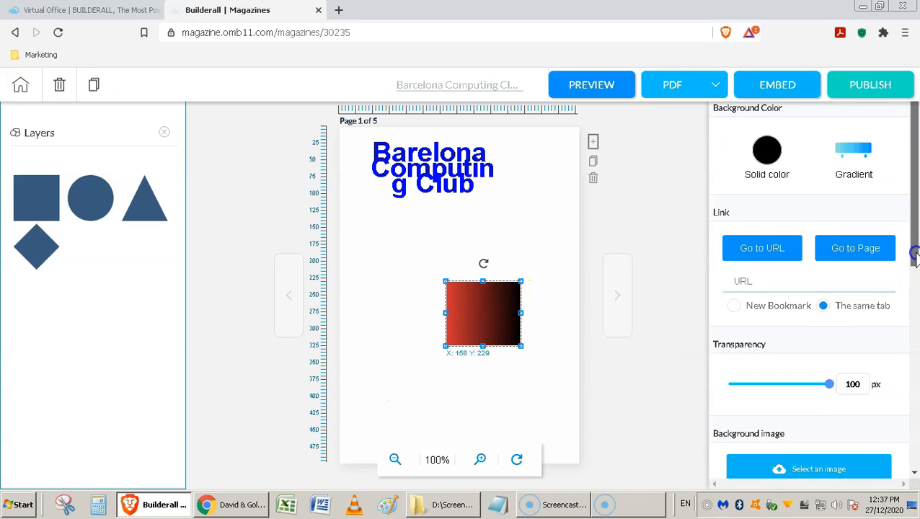
pyautogui.click(778, 283)
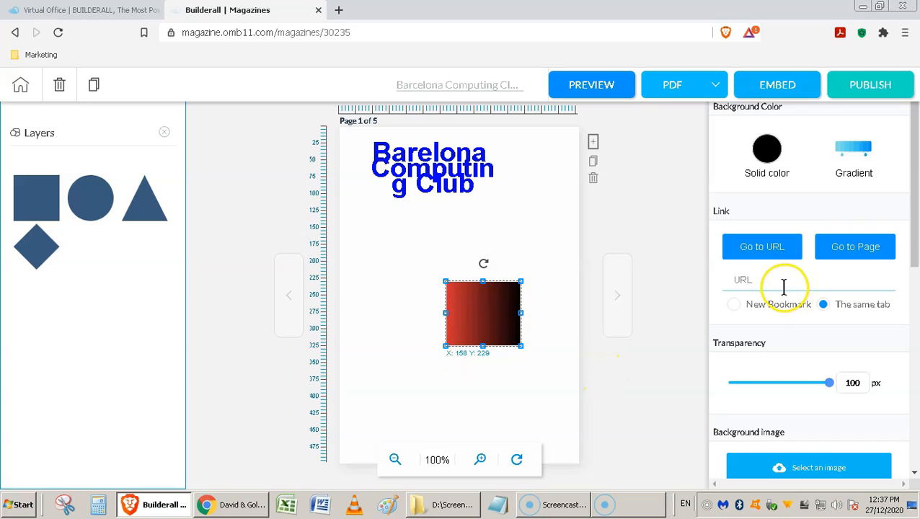
pyautogui.hotkey('ctrl', 'v')
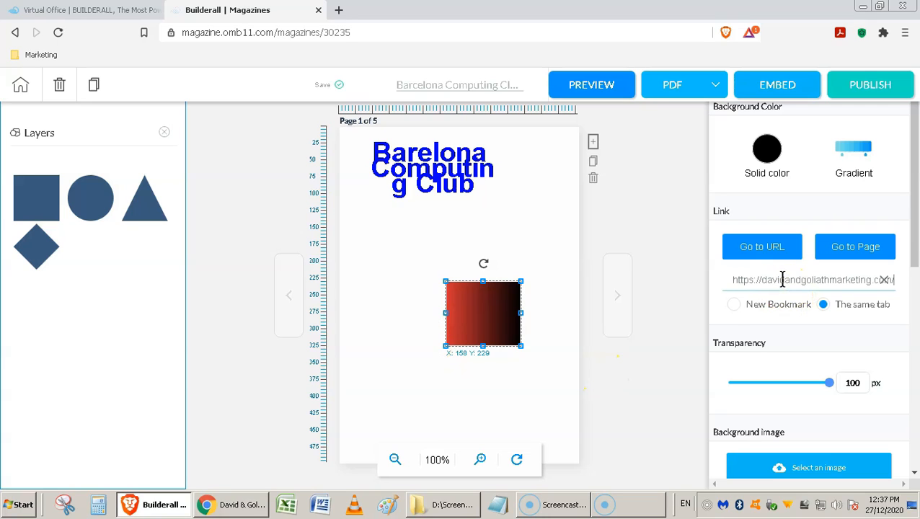
pyautogui.click(734, 308)
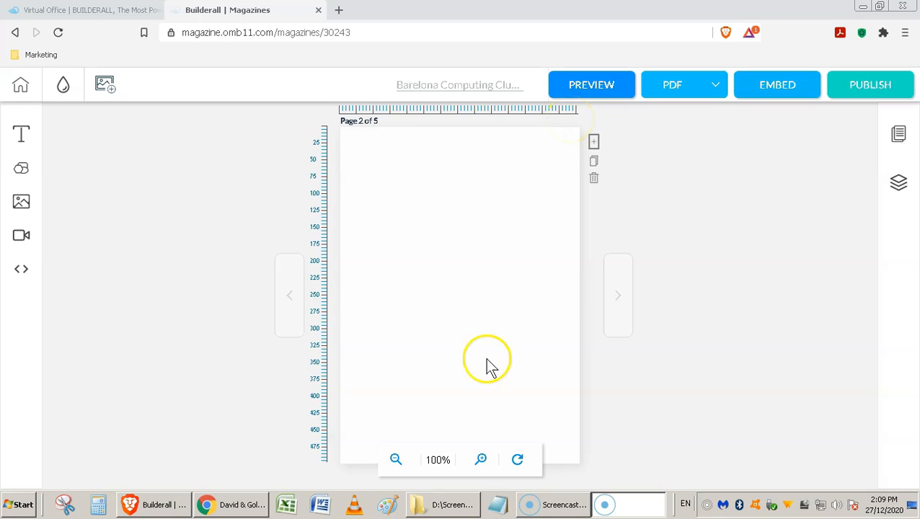
pyautogui.click(483, 462)
pyautogui.click(483, 462)
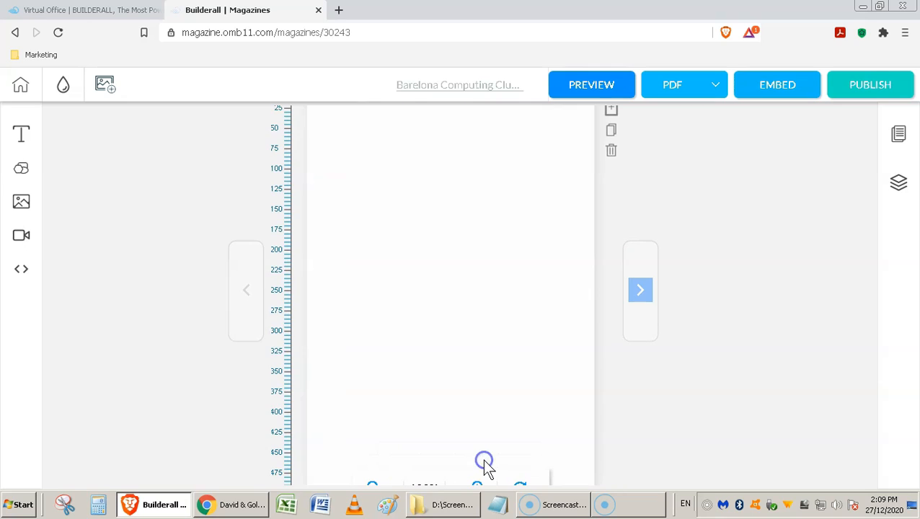
pyautogui.moveTo(473, 213); pyautogui.dragTo(478, 278)
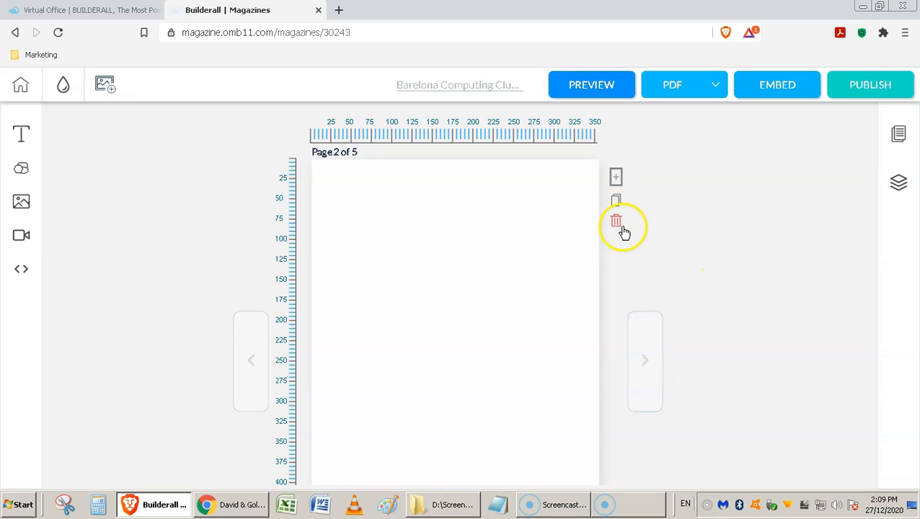
pyautogui.click(638, 353)
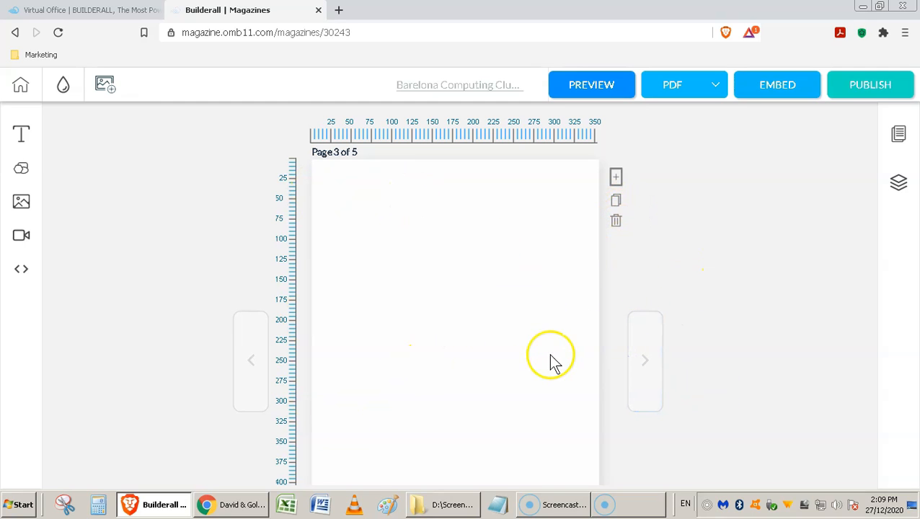
pyautogui.click(258, 364)
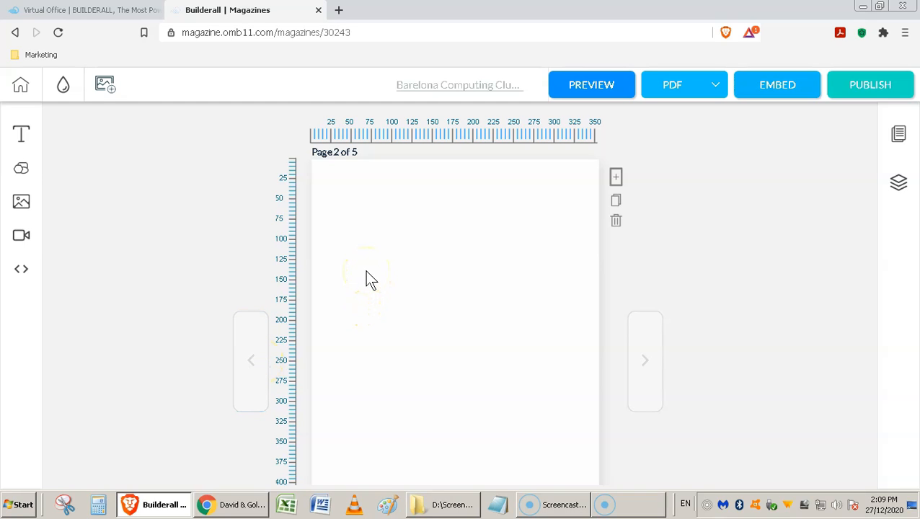
# Step: Give pages 2 and 3 black backgrounds and place an image placeholder at X 100, Y 100 on page 2
pyautogui.click(63, 85)
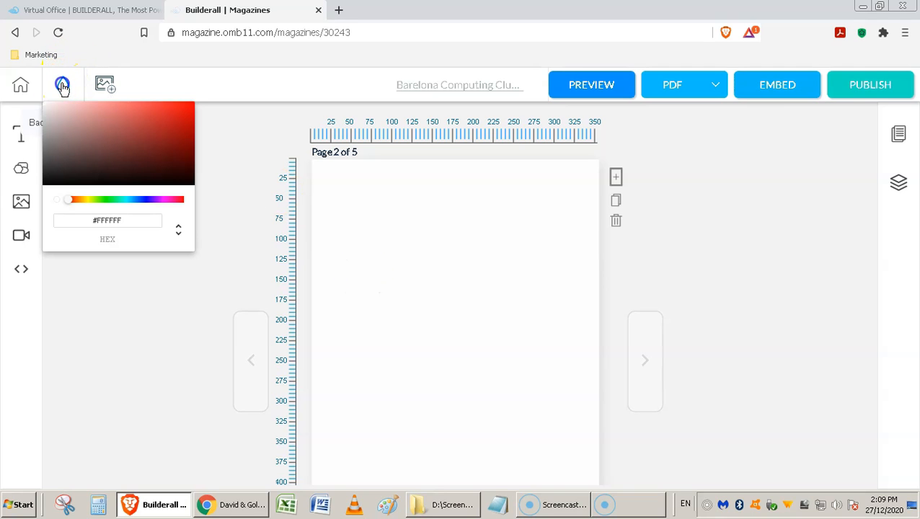
pyautogui.click(44, 179)
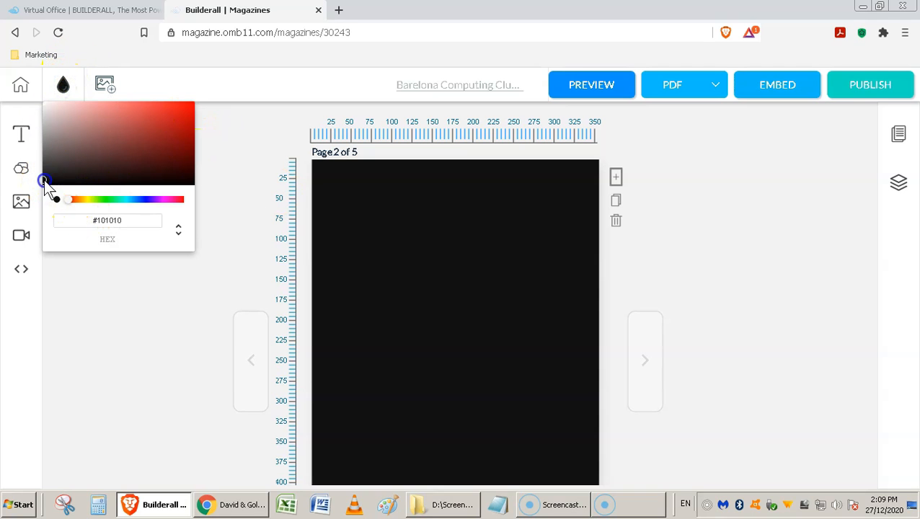
pyautogui.click(652, 353)
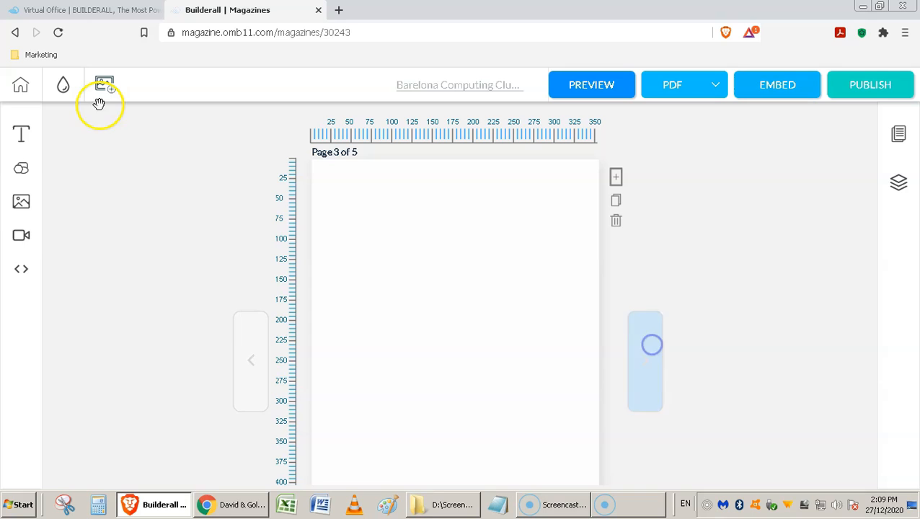
pyautogui.click(63, 85)
pyautogui.click(44, 177)
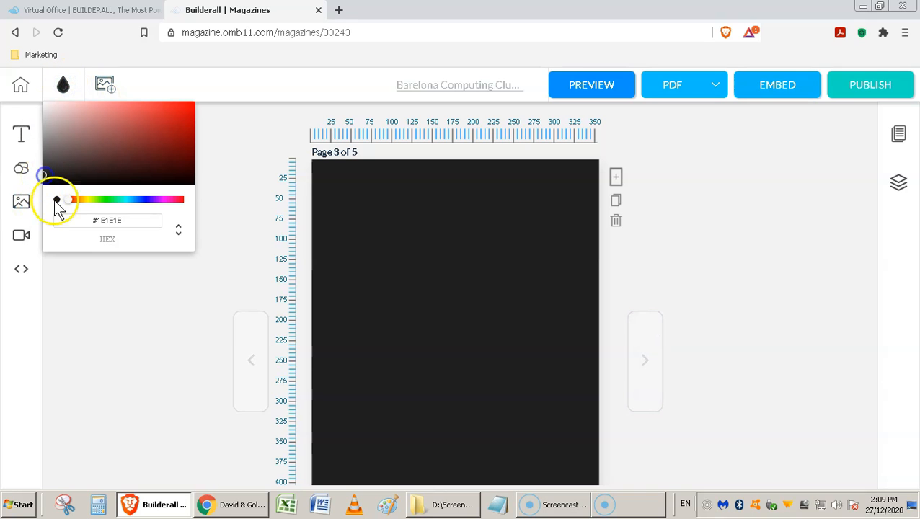
pyautogui.click(250, 378)
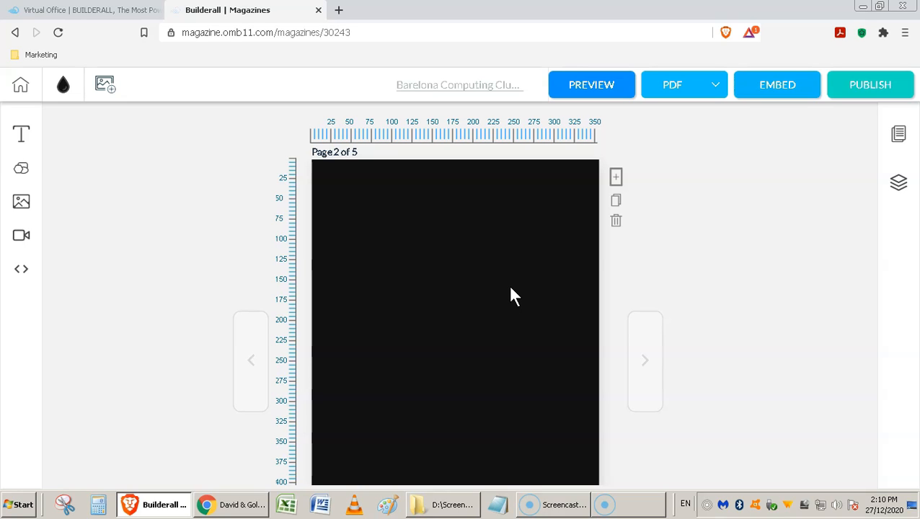
pyautogui.click(21, 204)
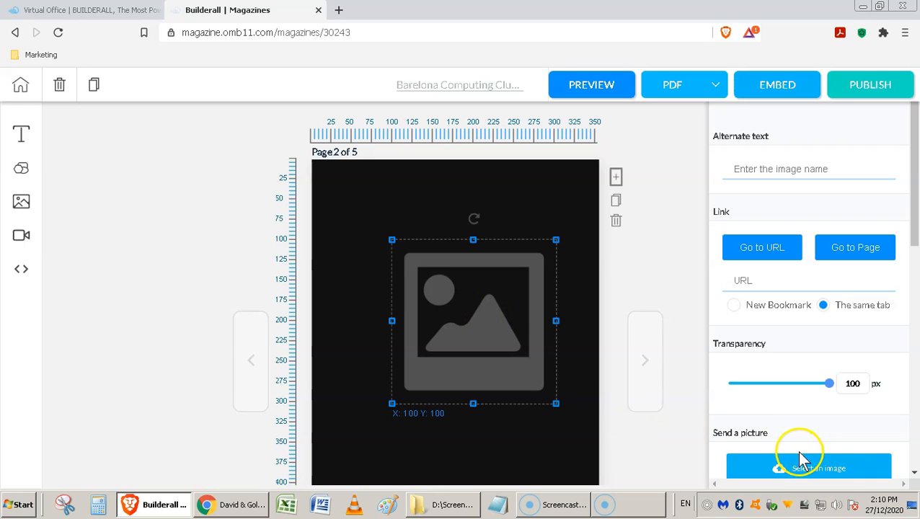
# Step: Fill the placeholder with the 'd&g homepage - small' screenshot from the media library
pyautogui.click(838, 474)
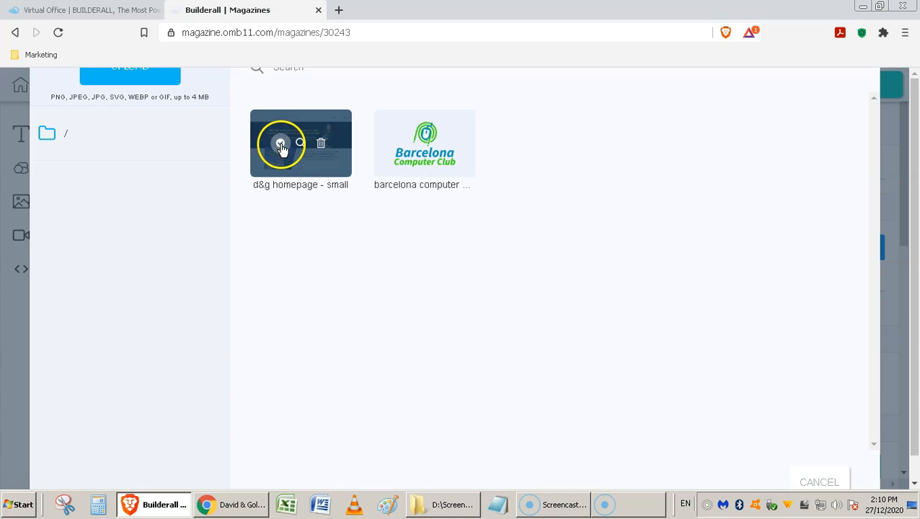
pyautogui.click(281, 143)
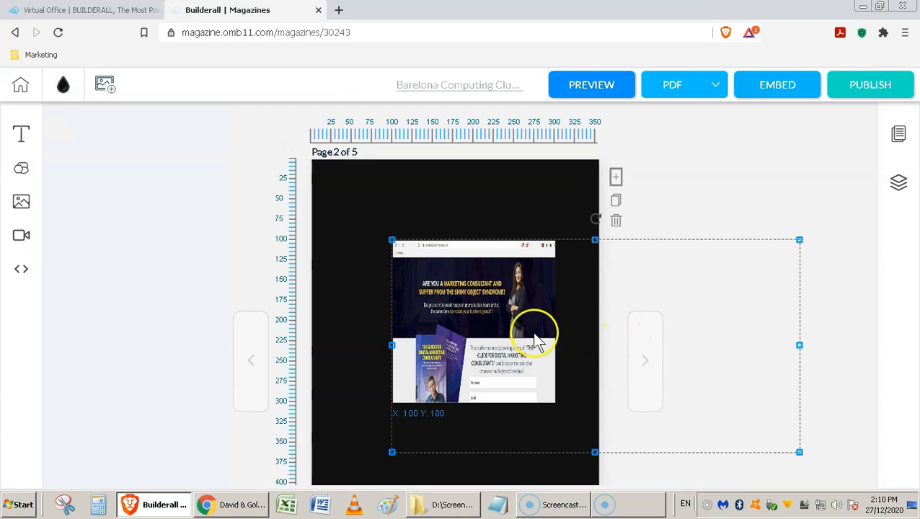
pyautogui.click(536, 339)
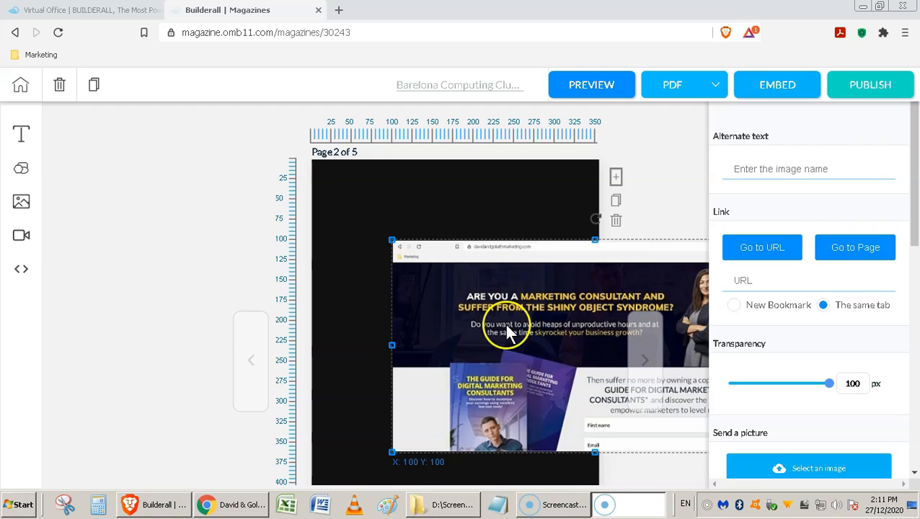
# Step: Move the screenshot left to X 39 and add a vertical guide at 50 px
pyautogui.click(583, 335)
pyautogui.moveTo(597, 342); pyautogui.dragTo(547, 338)
pyautogui.click(477, 200)
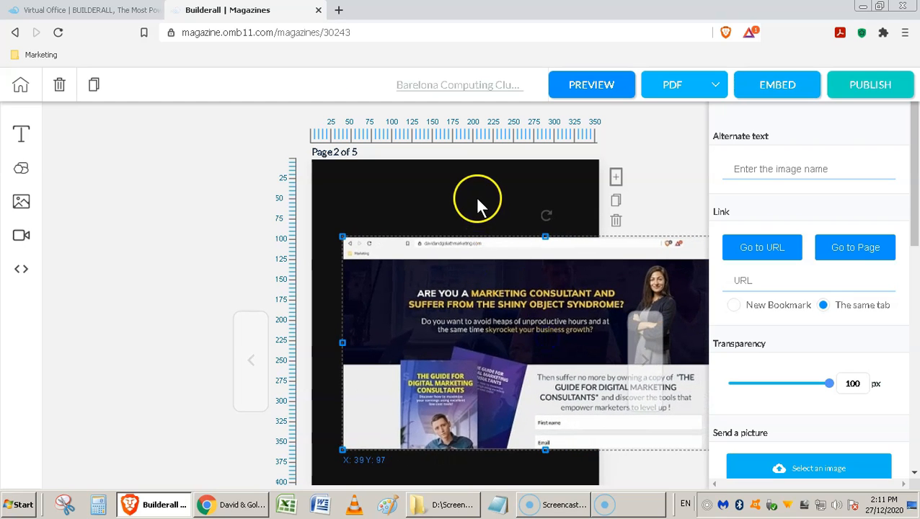
pyautogui.click(475, 198)
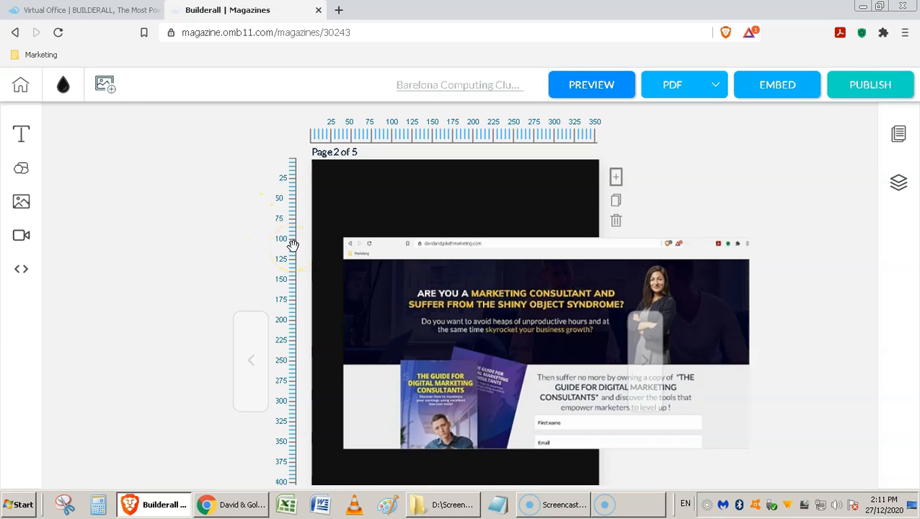
pyautogui.moveTo(293, 245); pyautogui.dragTo(327, 247)
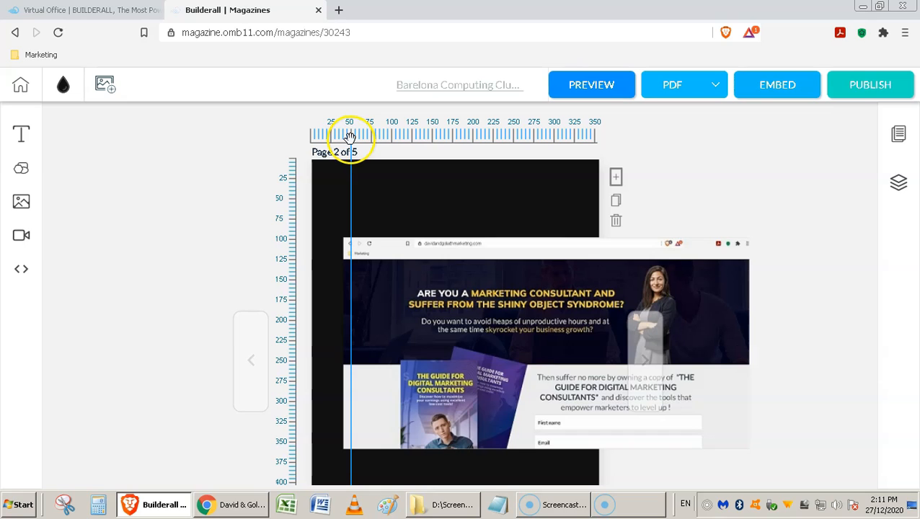
# Step: Add a horizontal guide at 100 px along the screenshot's top and nudge the screenshot onto it
pyautogui.click(365, 317)
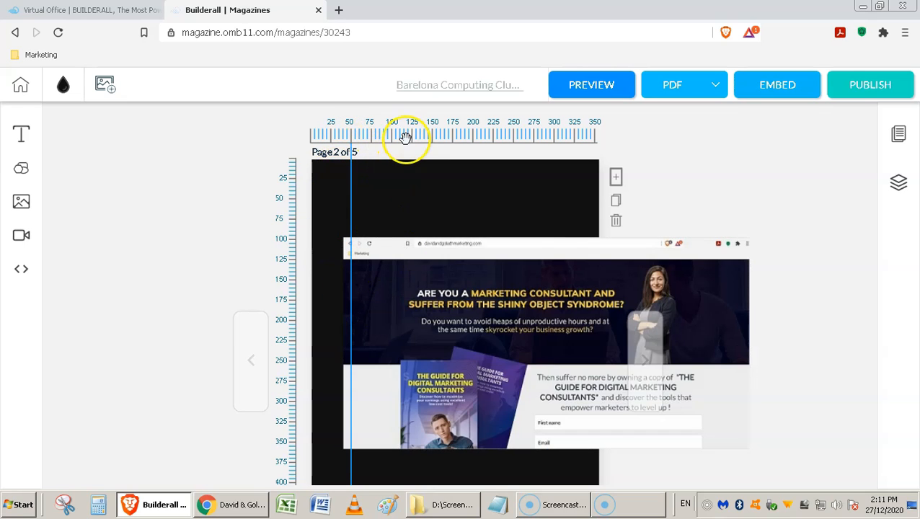
pyautogui.moveTo(408, 140); pyautogui.dragTo(407, 214)
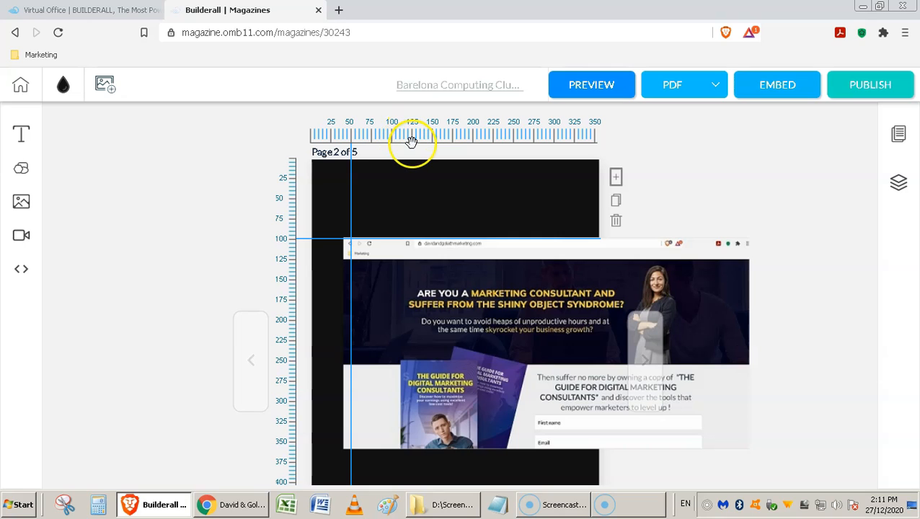
pyautogui.moveTo(412, 143); pyautogui.dragTo(424, 376)
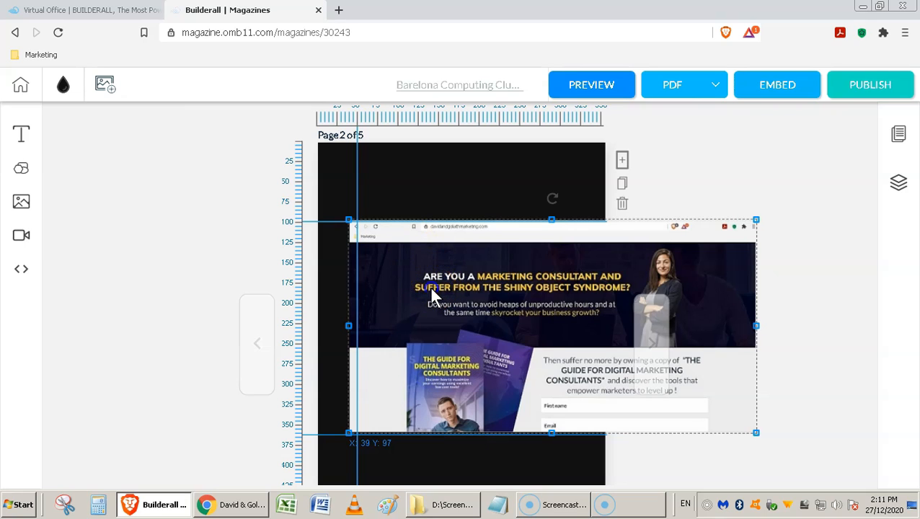
pyautogui.moveTo(431, 292); pyautogui.dragTo(438, 291)
# Step: Drag a vertical guide from the left ruler to the screenshot's right edge
pyautogui.click(669, 284)
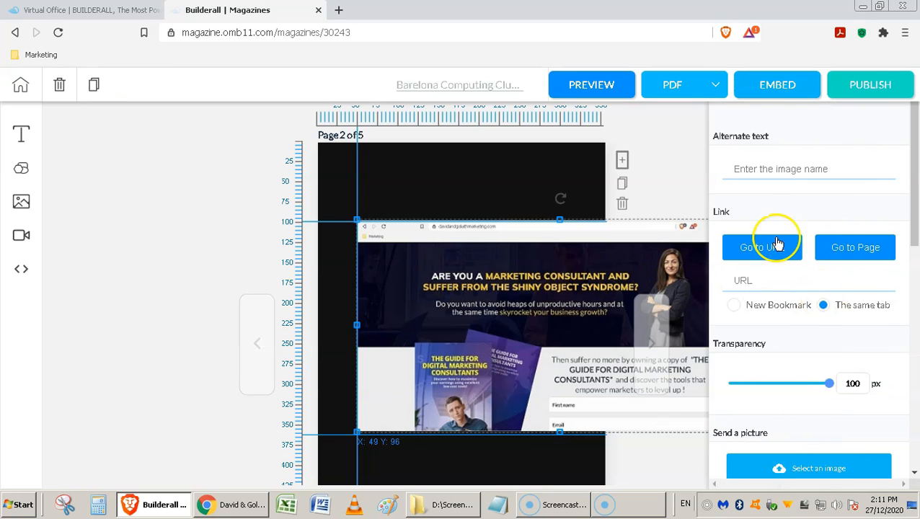
pyautogui.click(672, 204)
pyautogui.click(464, 269)
pyautogui.click(679, 297)
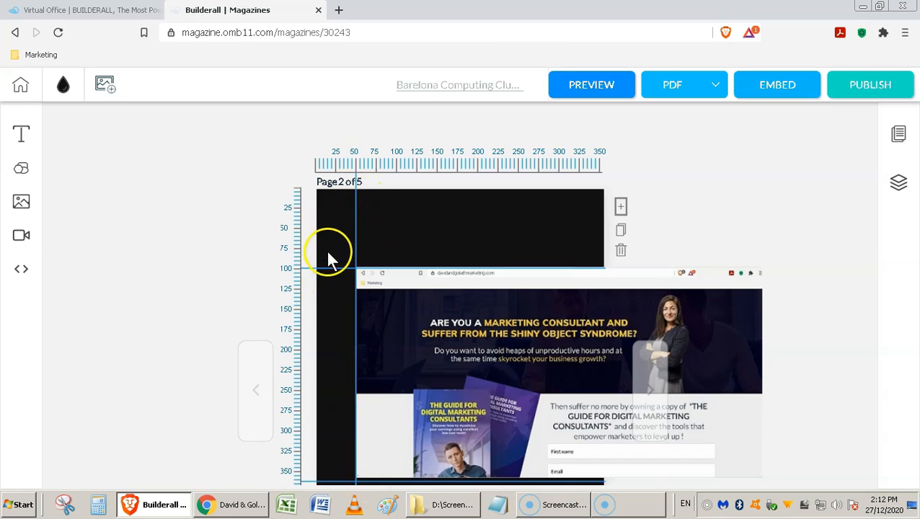
pyautogui.click(609, 292)
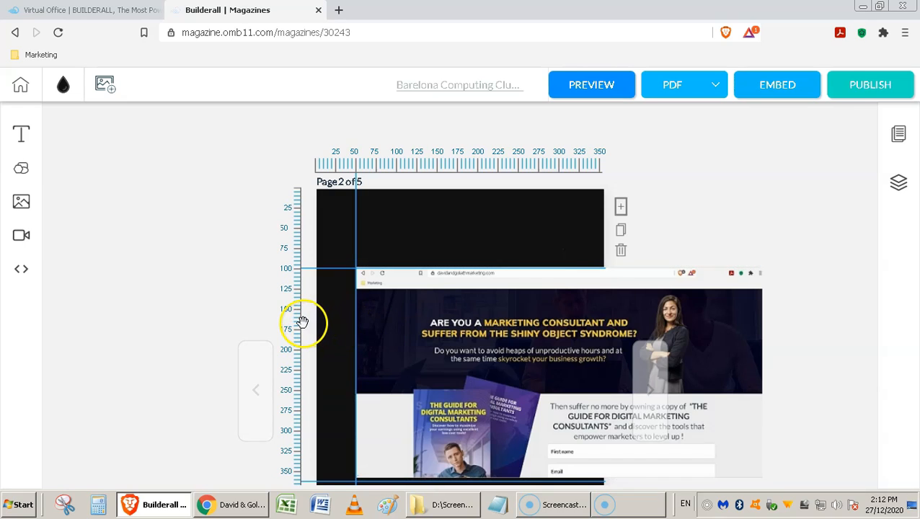
pyautogui.moveTo(299, 319); pyautogui.dragTo(671, 314)
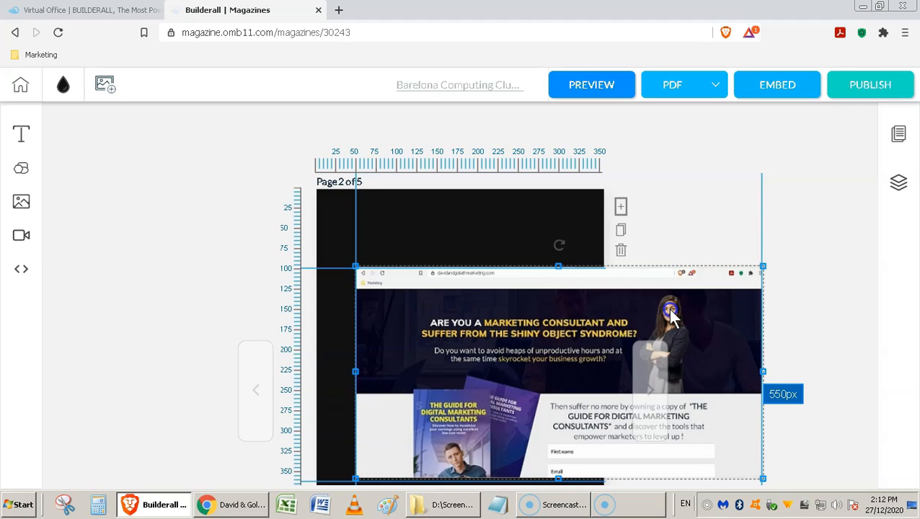
# Step: Drop the vertical guide at 550px and advance to page 3 of 5
pyautogui.moveTo(671, 314); pyautogui.dragTo(671, 314)
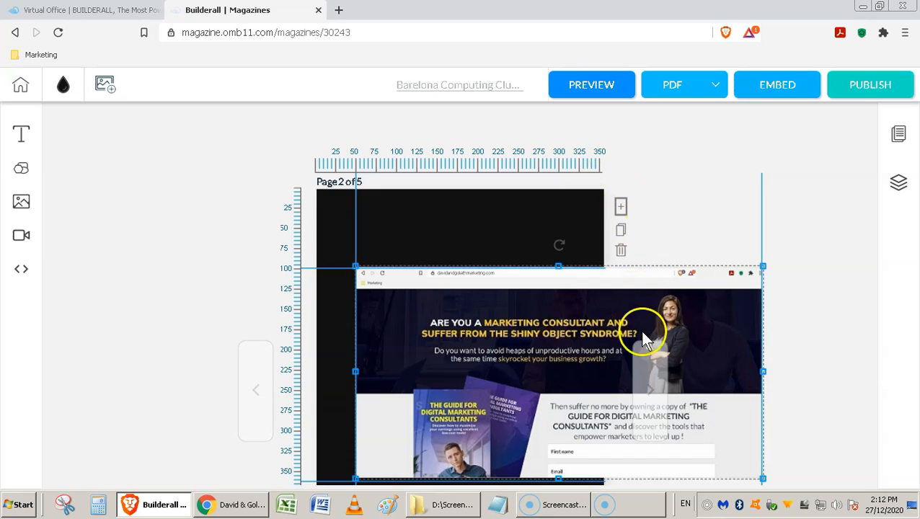
pyautogui.click(649, 396)
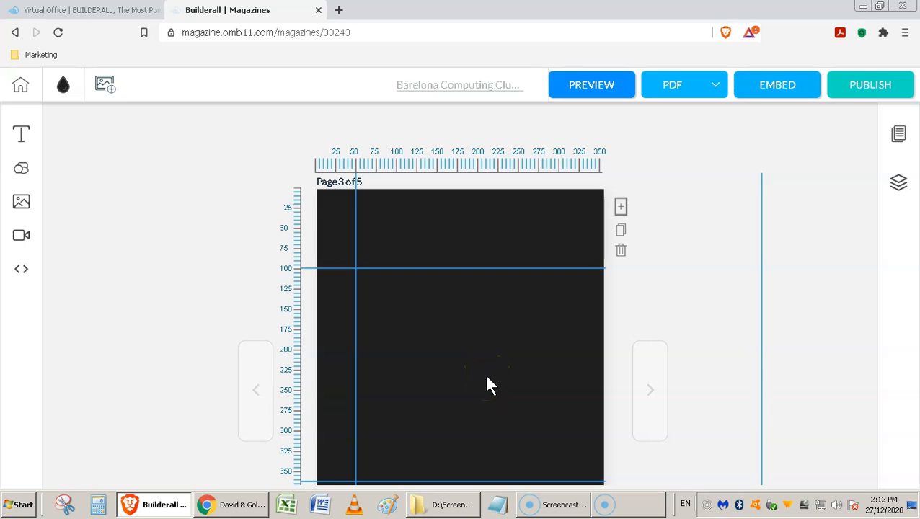
# Step: Place the 'd&g homepage - small' screenshot on page 3 and move it left
pyautogui.click(21, 202)
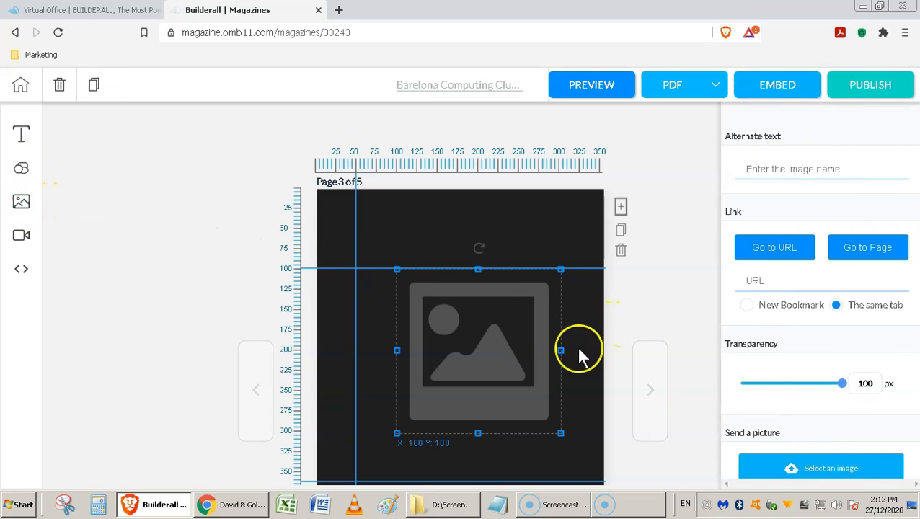
pyautogui.click(812, 472)
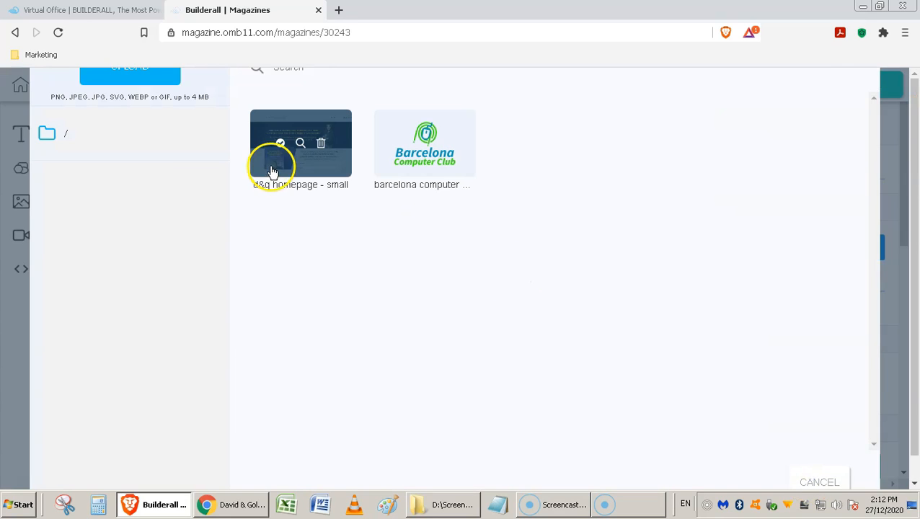
pyautogui.click(279, 146)
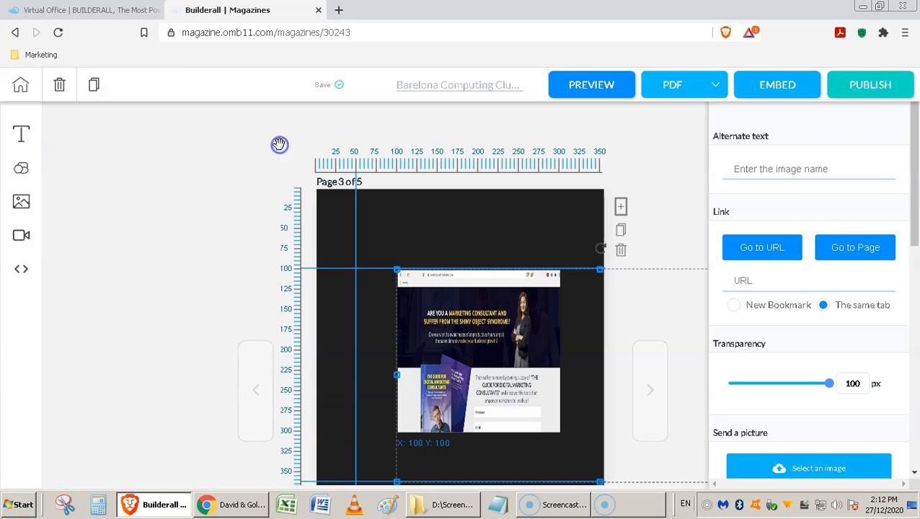
pyautogui.click(508, 322)
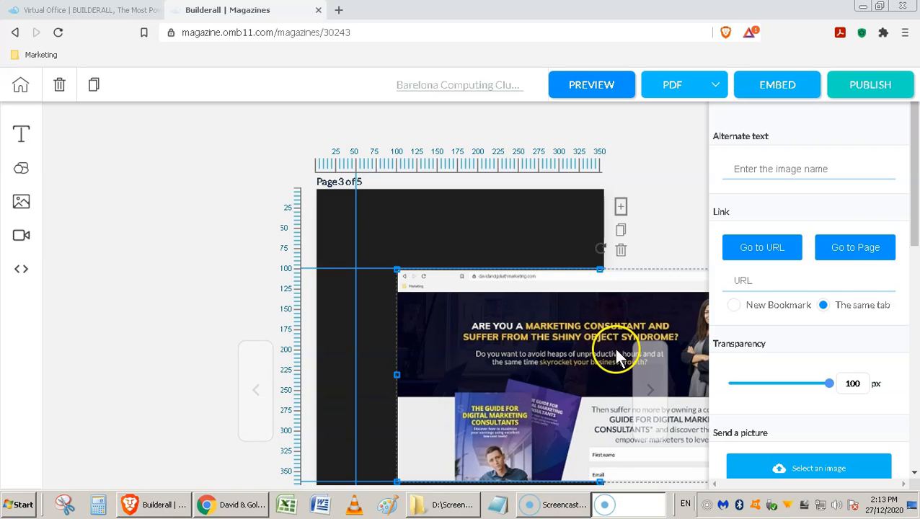
pyautogui.moveTo(609, 345); pyautogui.dragTo(336, 353)
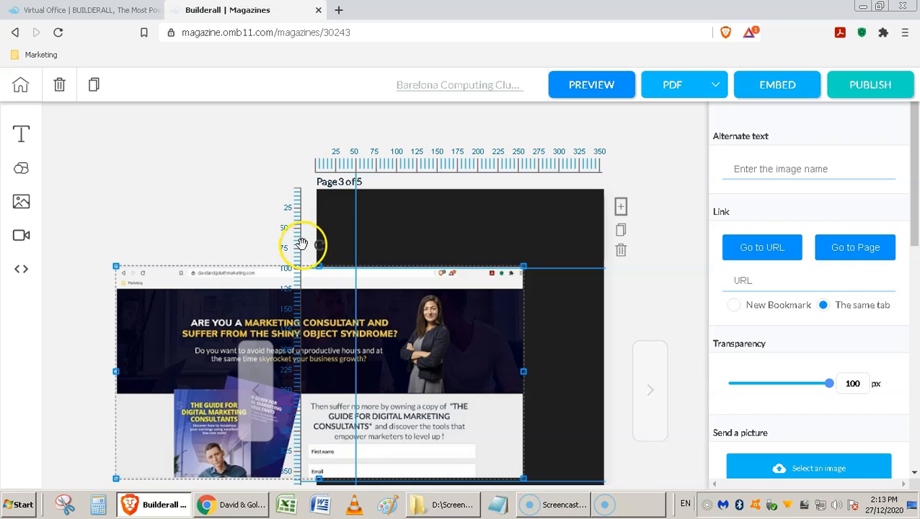
# Step: Set a vertical guide at 200px beside the screenshot and preview the magazine
pyautogui.moveTo(301, 243); pyautogui.dragTo(431, 234)
pyautogui.moveTo(435, 318); pyautogui.dragTo(385, 312)
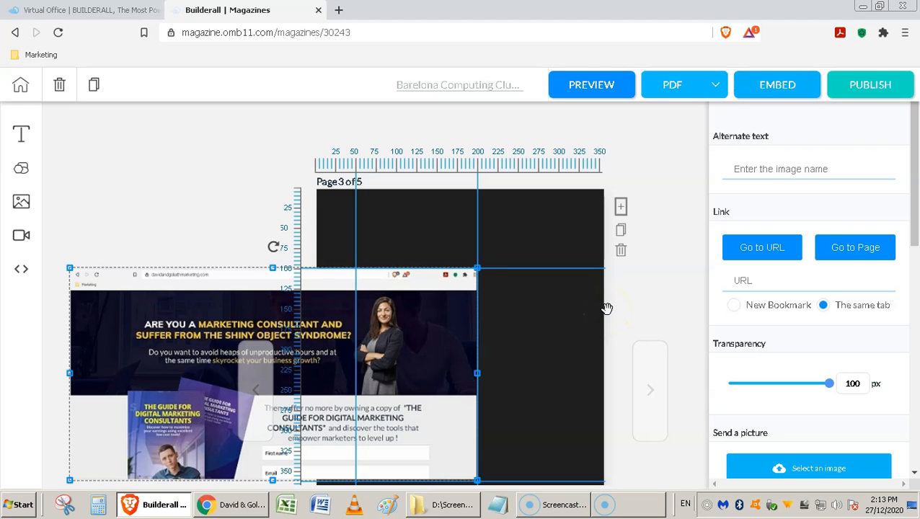
pyautogui.click(573, 96)
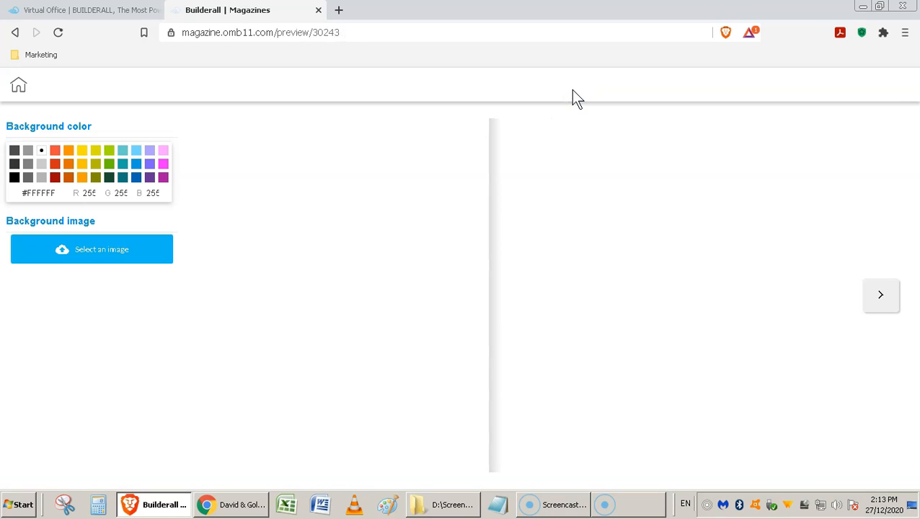
# Step: Flip to the next page of the magazine preview
pyautogui.click(889, 306)
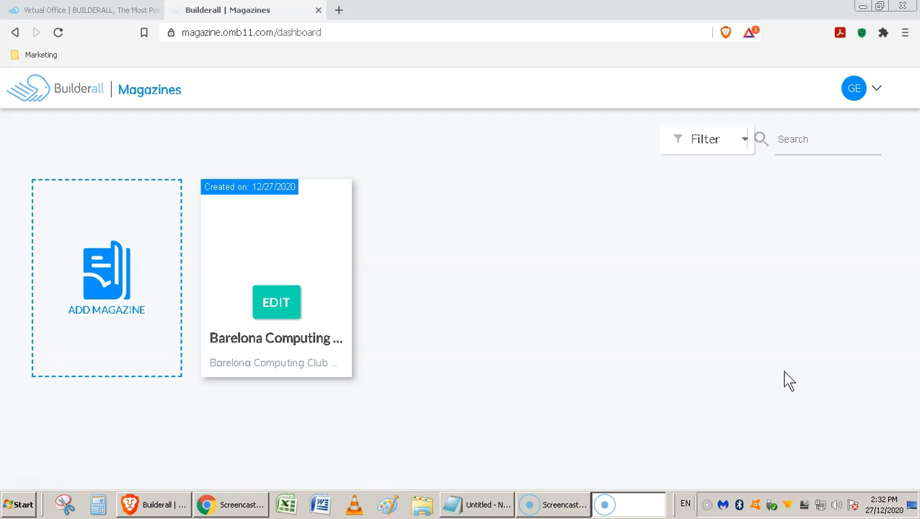
# Step: Start a new magazine titled Smart Watch Reviews with its description
pyautogui.click(86, 316)
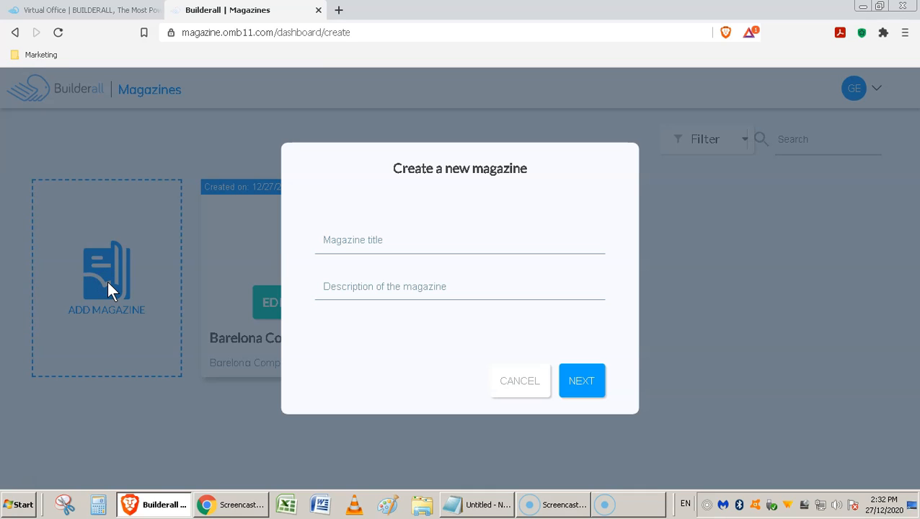
pyautogui.click(581, 396)
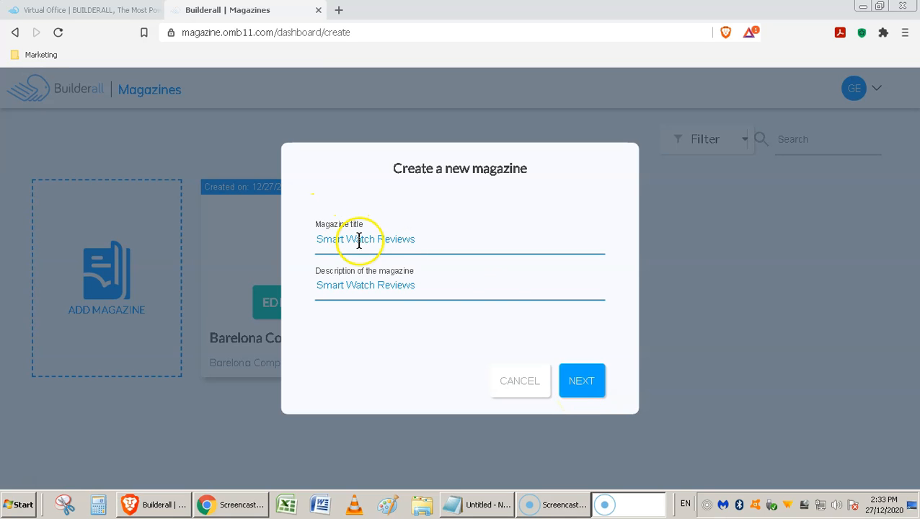
pyautogui.click(577, 377)
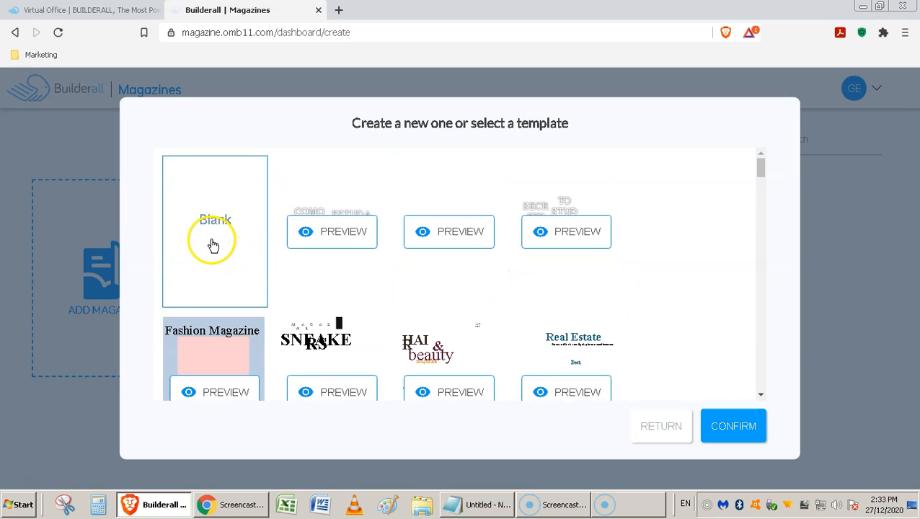
# Step: Choose the Watch Magazine template and create the magazine from it
pyautogui.moveTo(763, 168)
pyautogui.mouseDown()
pyautogui.moveTo(764, 226)
pyautogui.moveTo(765, 169)
pyautogui.mouseUp()
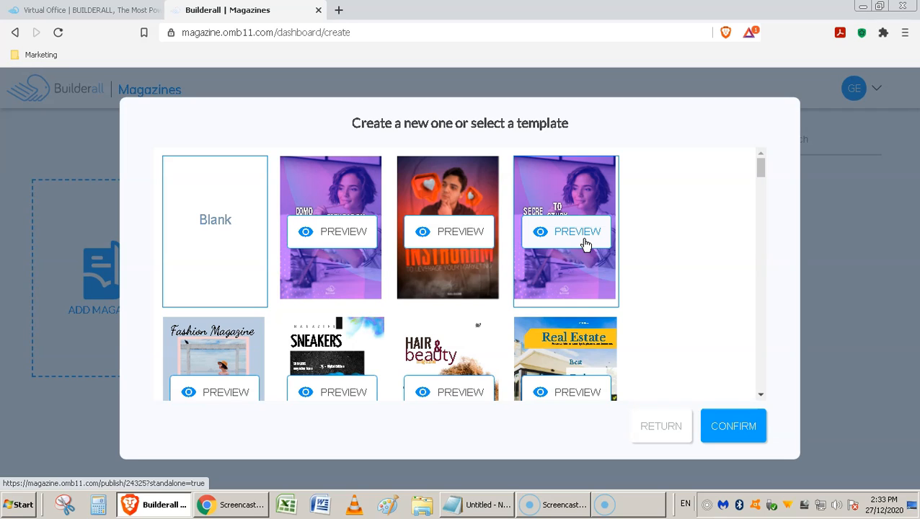
pyautogui.scroll(-8, 585, 245)
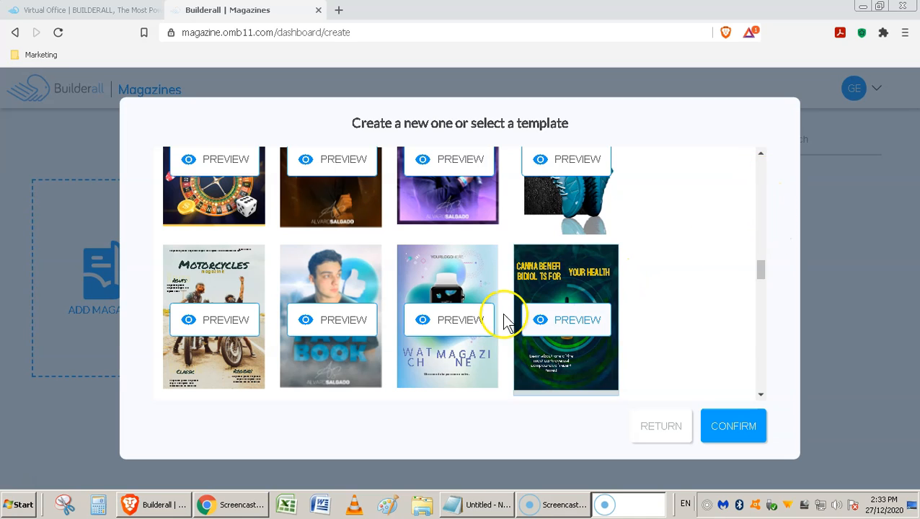
pyautogui.click(432, 336)
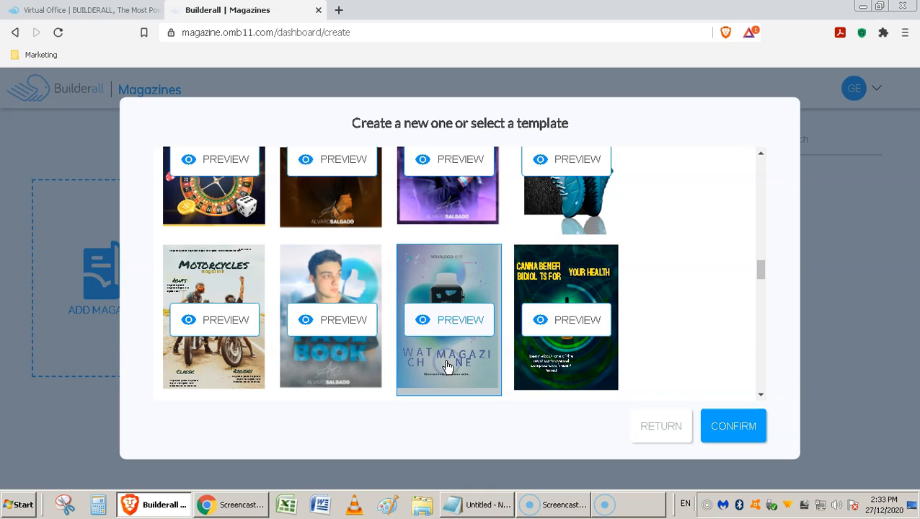
pyautogui.click(733, 428)
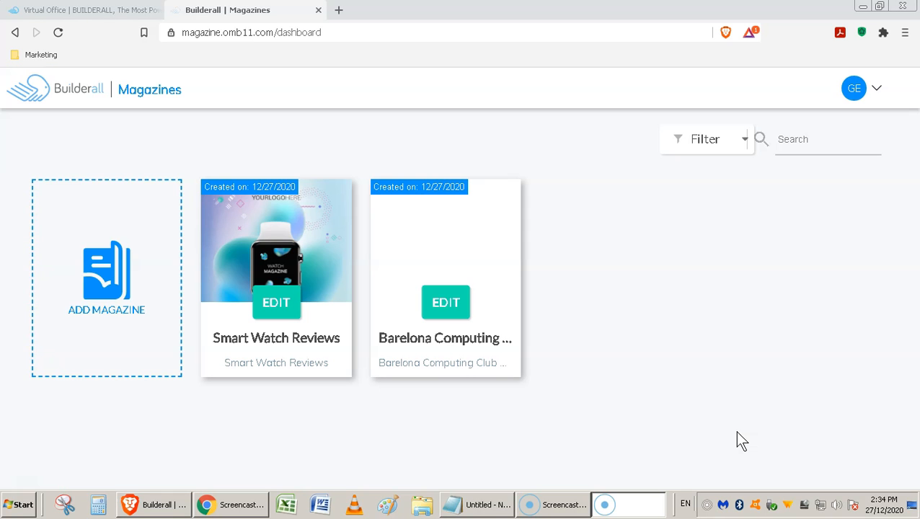
# Step: Open Smart Watch Reviews in the editor and select the cover's YOURLOGOHERE logo
pyautogui.moveTo(314, 308)
pyautogui.click(273, 308)
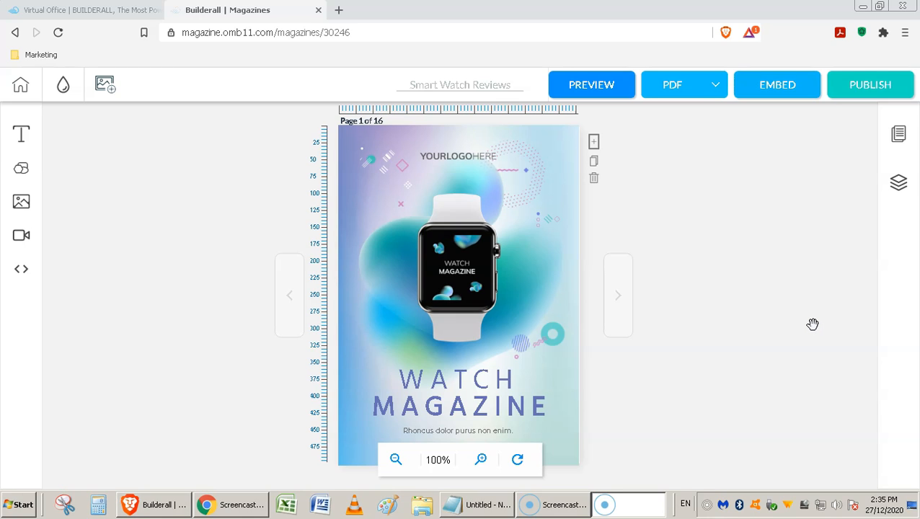
pyautogui.click(488, 185)
pyautogui.click(459, 155)
pyautogui.click(395, 216)
pyautogui.click(470, 157)
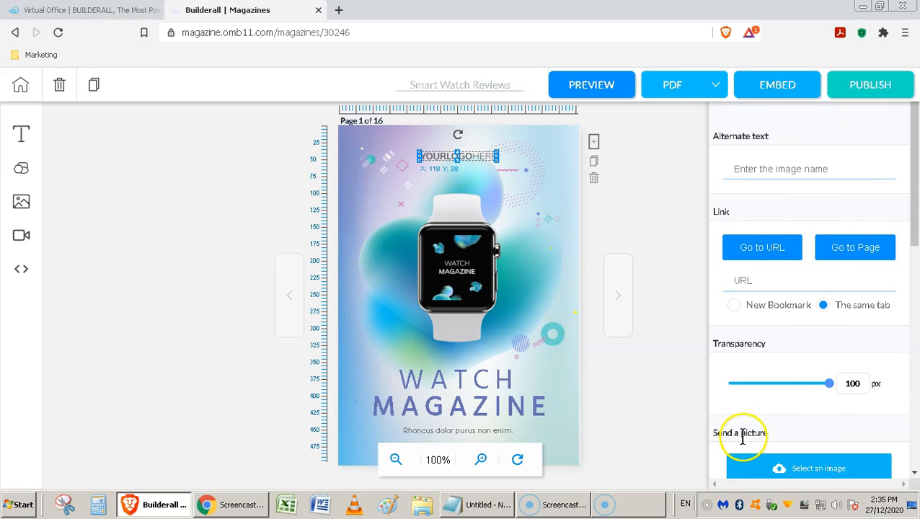
# Step: Swap YOURLOGOHERE for the Barcelona Computer Club logo, enlarged at X 118, Y 11
pyautogui.click(822, 470)
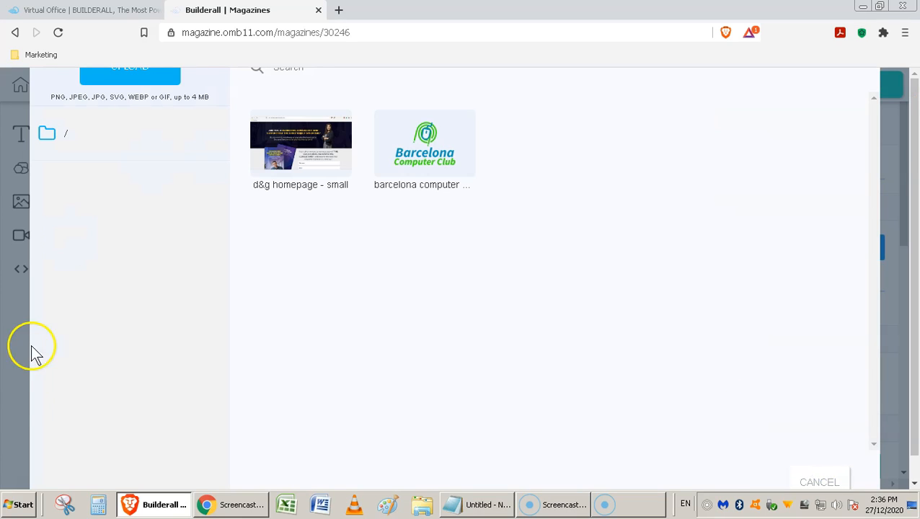
pyautogui.click(405, 142)
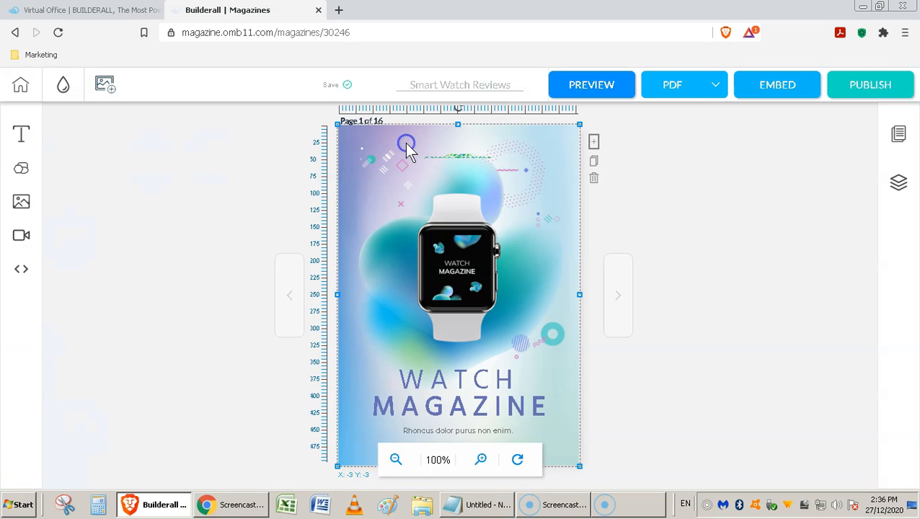
pyautogui.click(463, 157)
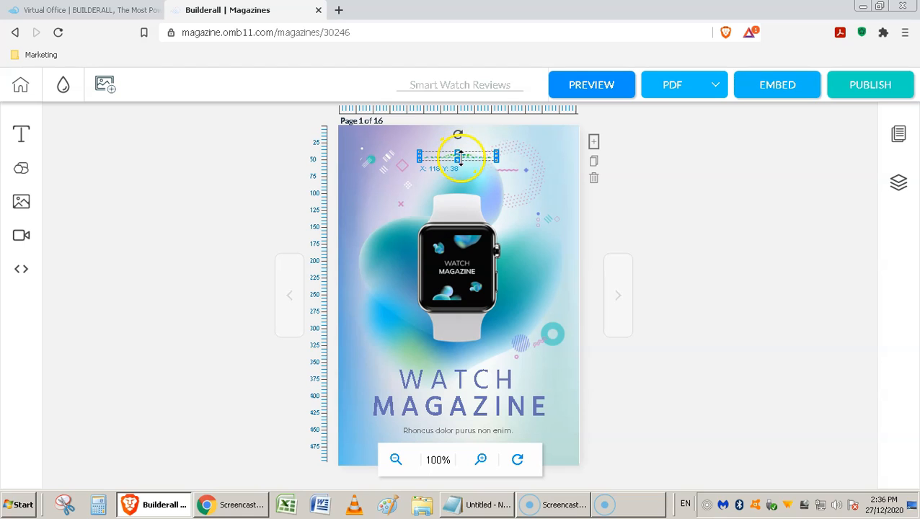
pyautogui.moveTo(496, 160); pyautogui.dragTo(493, 134)
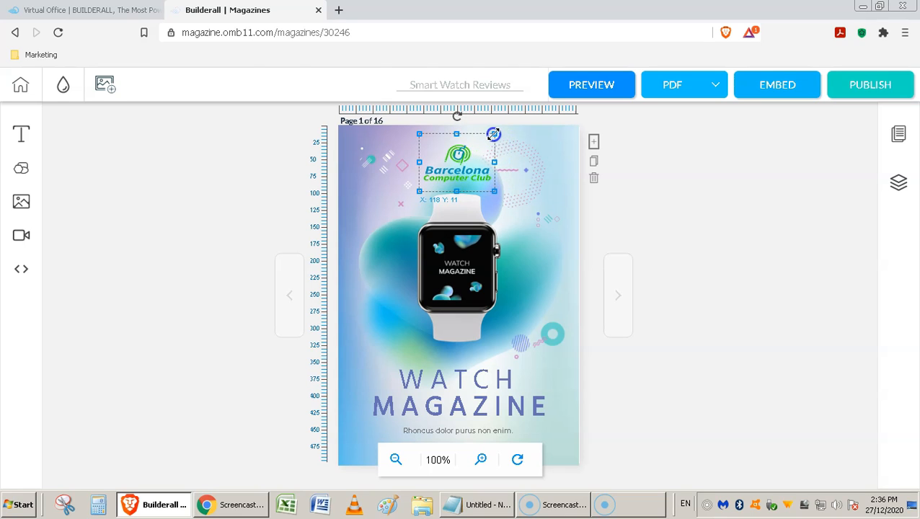
pyautogui.click(536, 198)
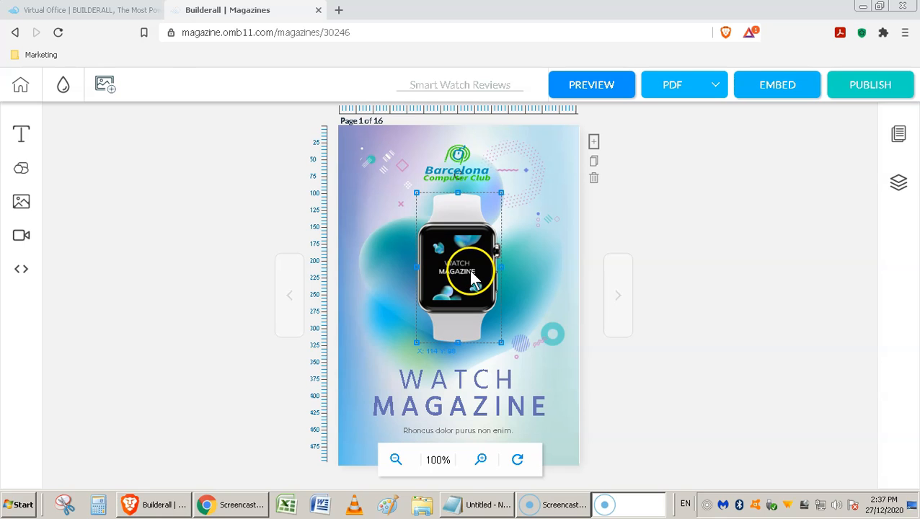
# Step: Replace the cover's watch picture with the yt video thumbnail
pyautogui.click(473, 278)
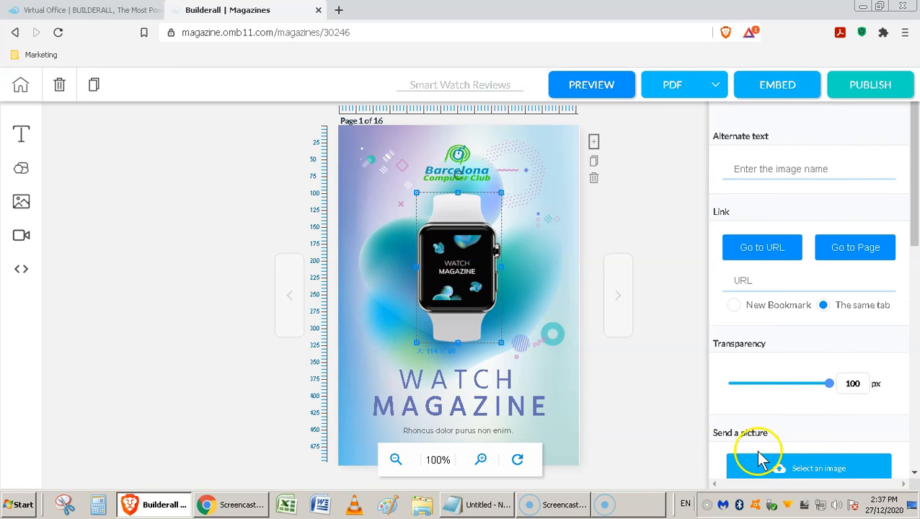
pyautogui.click(829, 476)
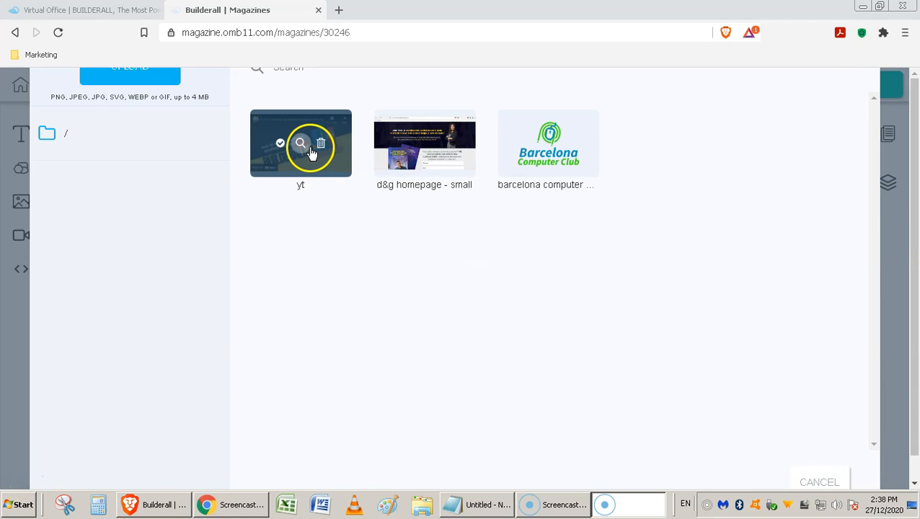
pyautogui.click(281, 144)
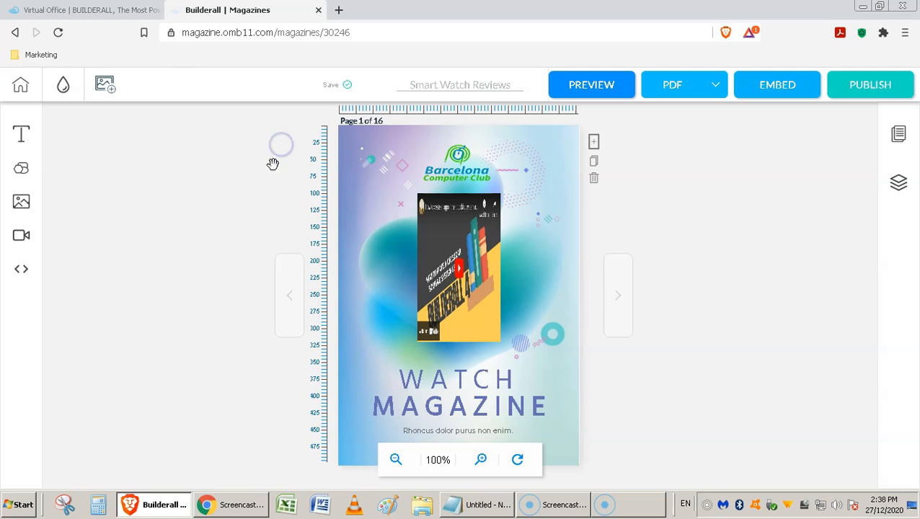
pyautogui.click(433, 327)
pyautogui.click(433, 327)
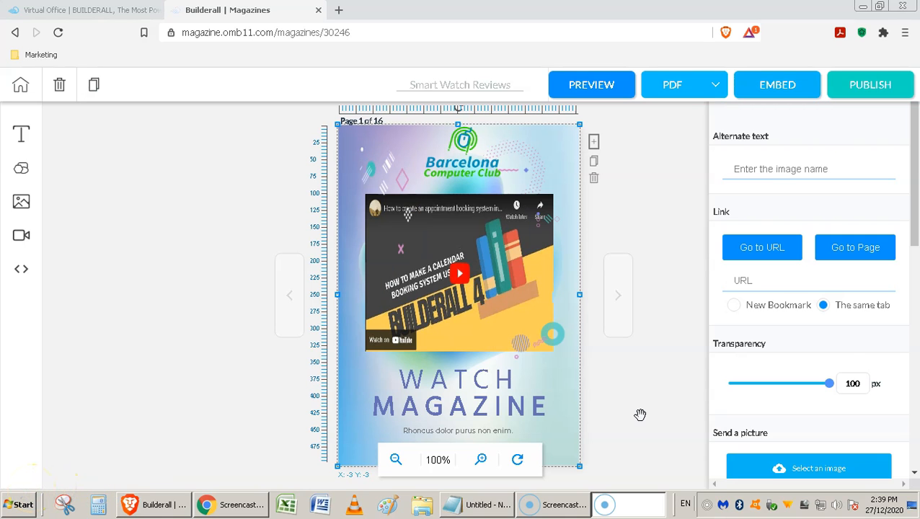
# Step: Enlarge the video image across the middle of the cover and start its link address
pyautogui.click(515, 296)
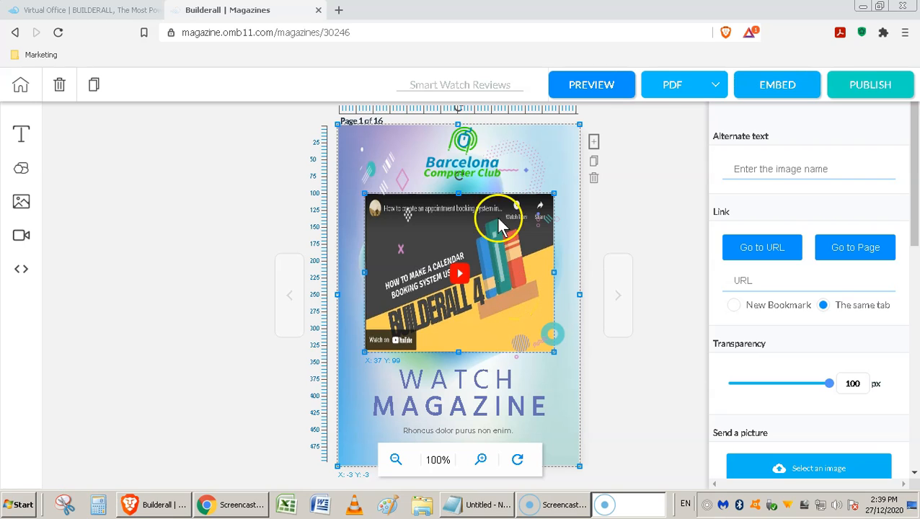
pyautogui.click(496, 281)
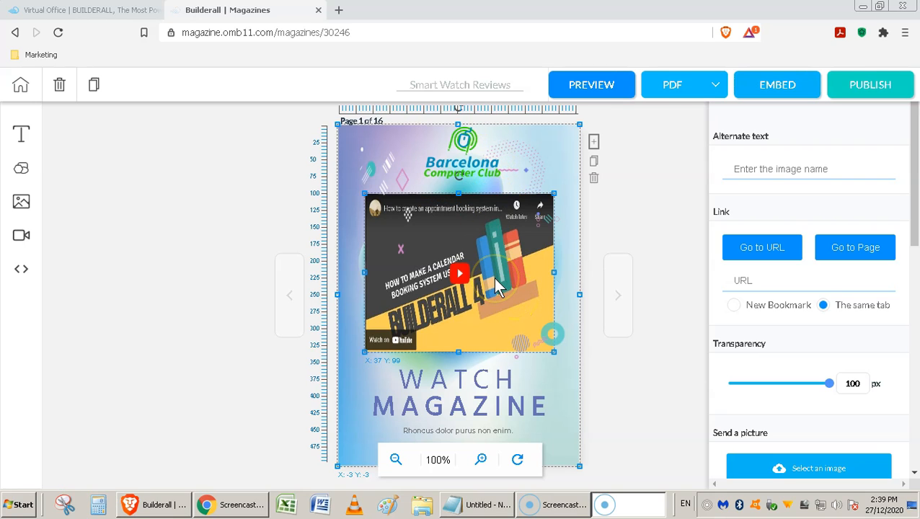
pyautogui.click(554, 268)
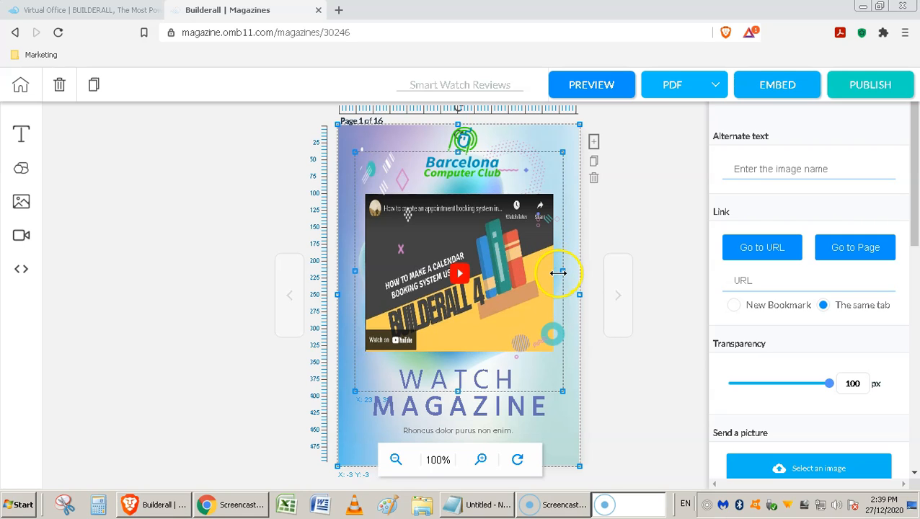
pyautogui.click(299, 299)
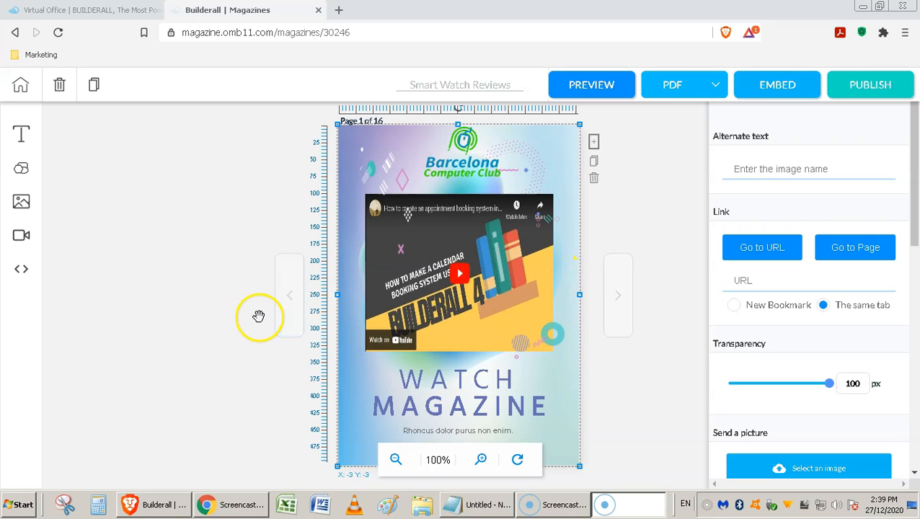
pyautogui.click(749, 285)
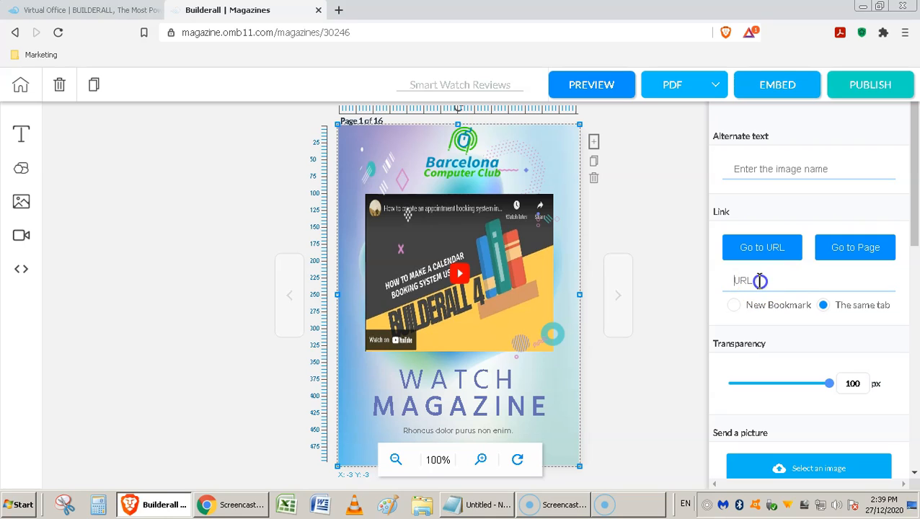
pyautogui.click(496, 277)
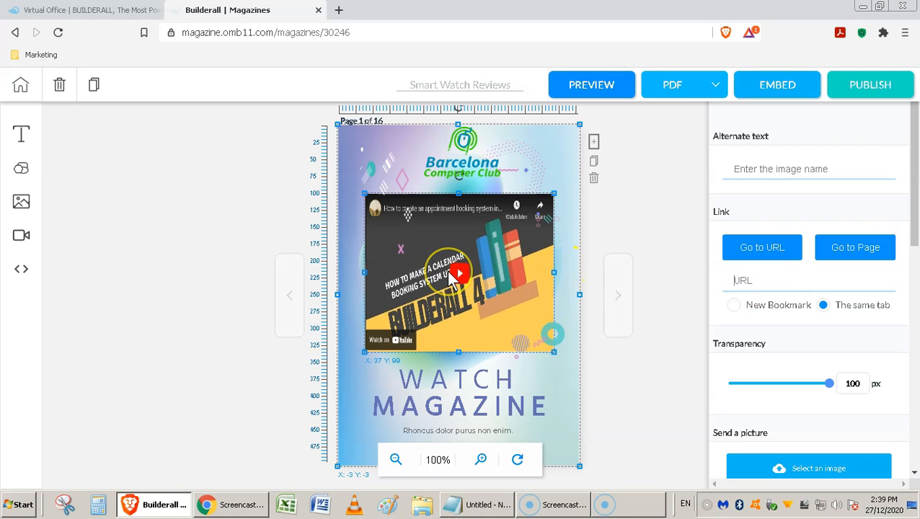
pyautogui.click(418, 230)
# Step: Link the video image to its youtu.be address, opening as a New Bookmark
pyautogui.click(813, 268)
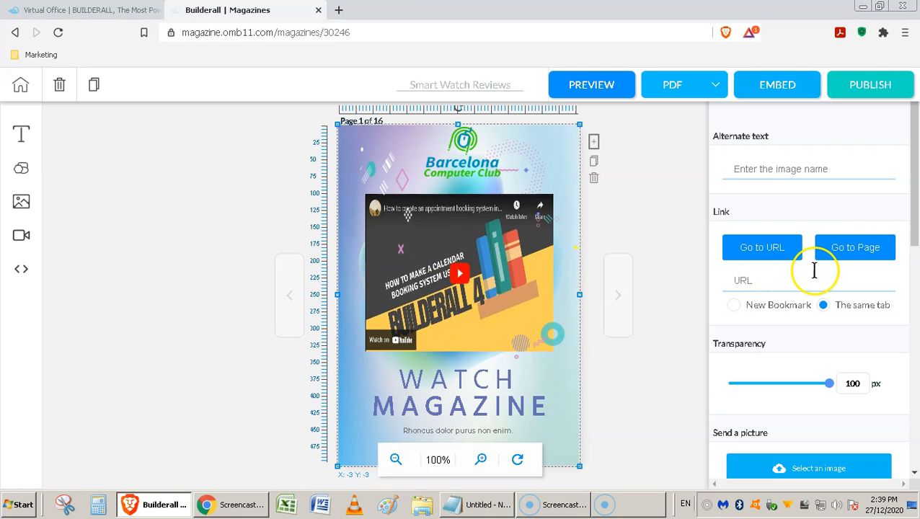
pyautogui.click(776, 279)
pyautogui.click(519, 293)
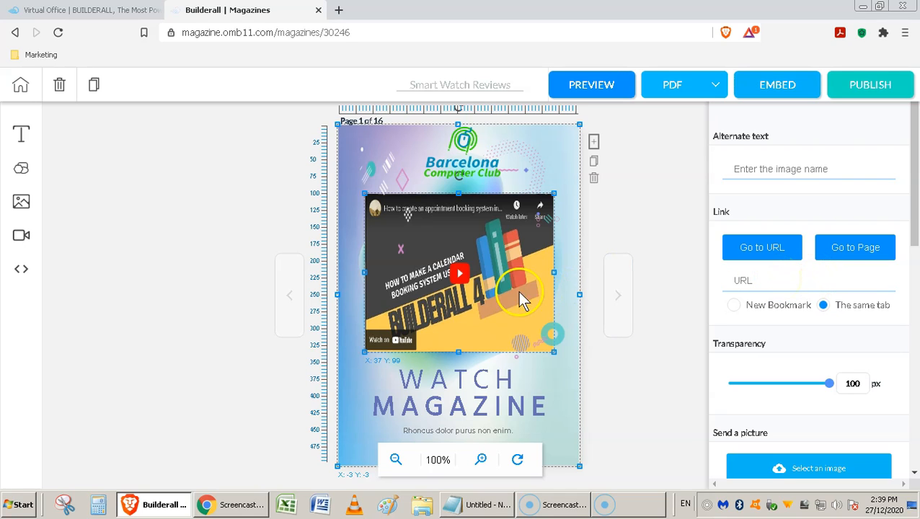
pyautogui.click(674, 288)
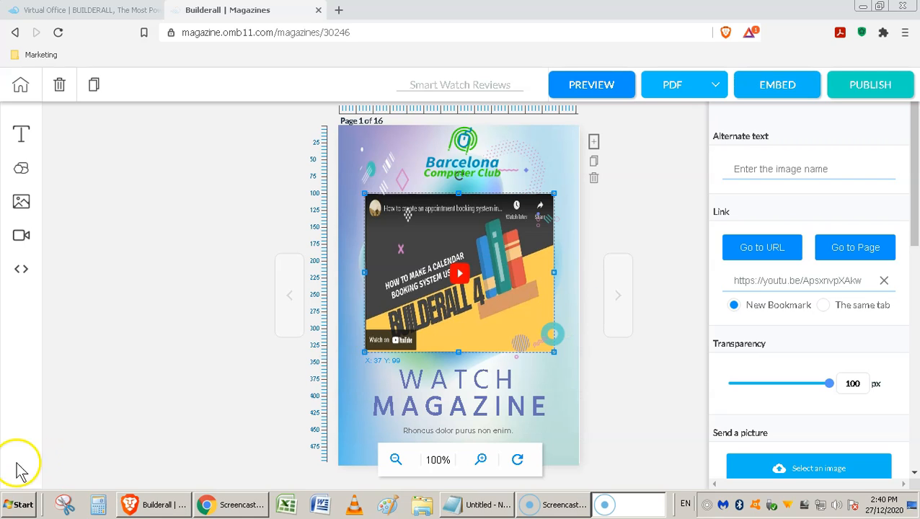
pyautogui.click(690, 357)
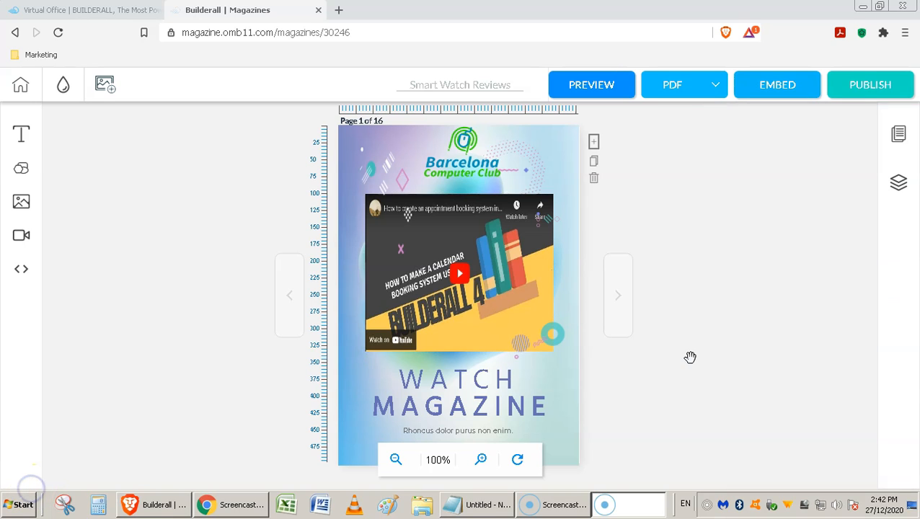
# Step: Go to page 2 of 16 and inspect the wrist photo and its title text
pyautogui.click(616, 305)
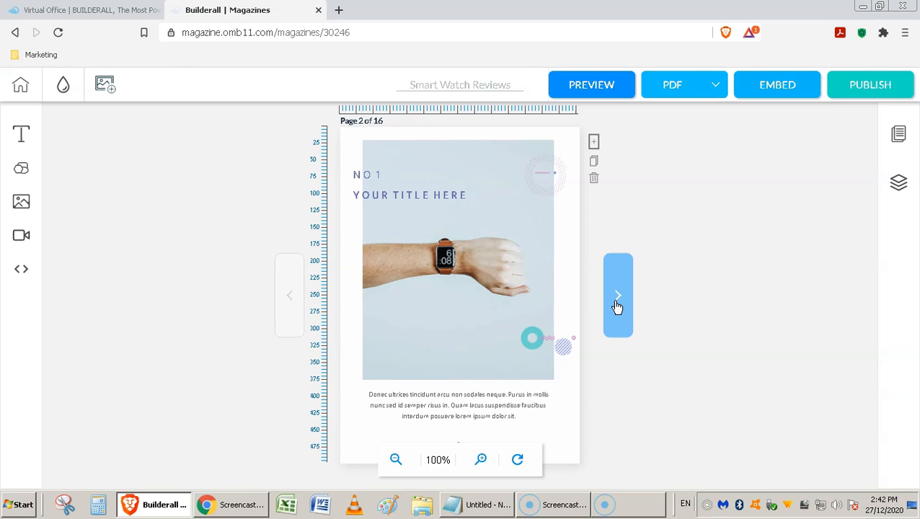
pyautogui.click(509, 282)
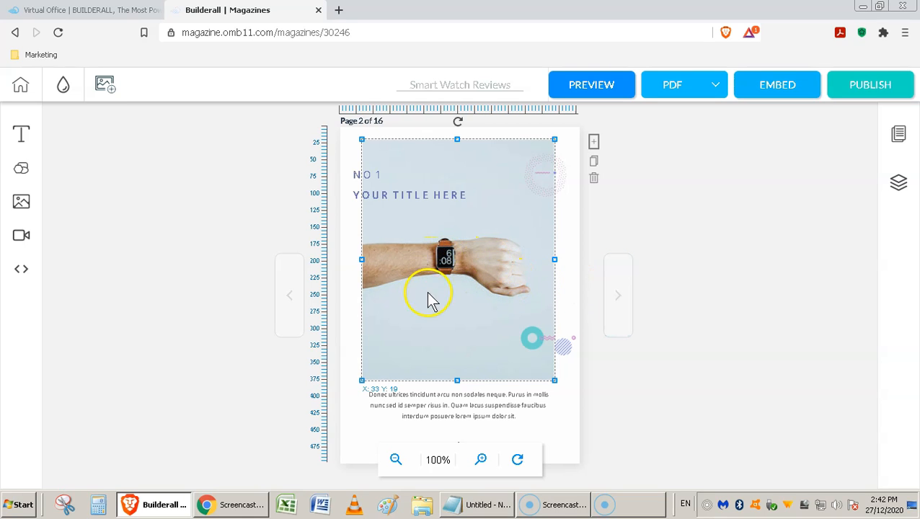
pyautogui.click(455, 277)
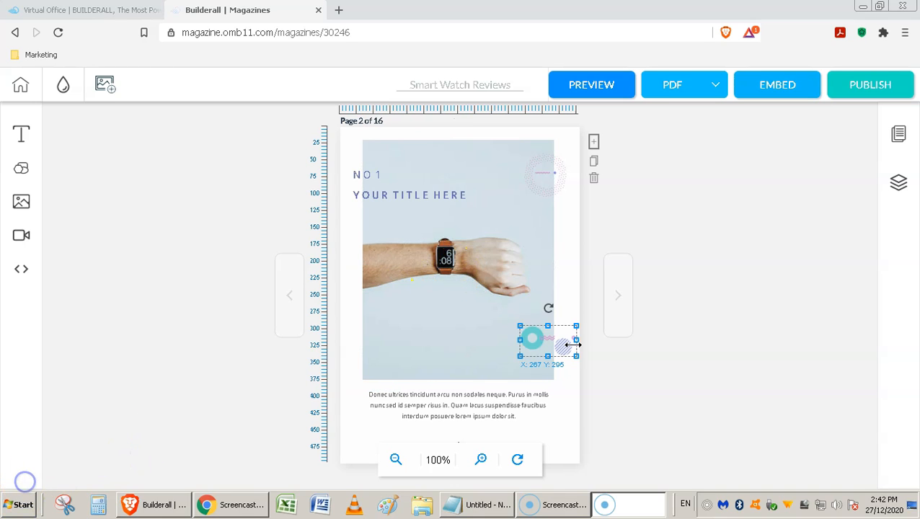
pyautogui.click(667, 367)
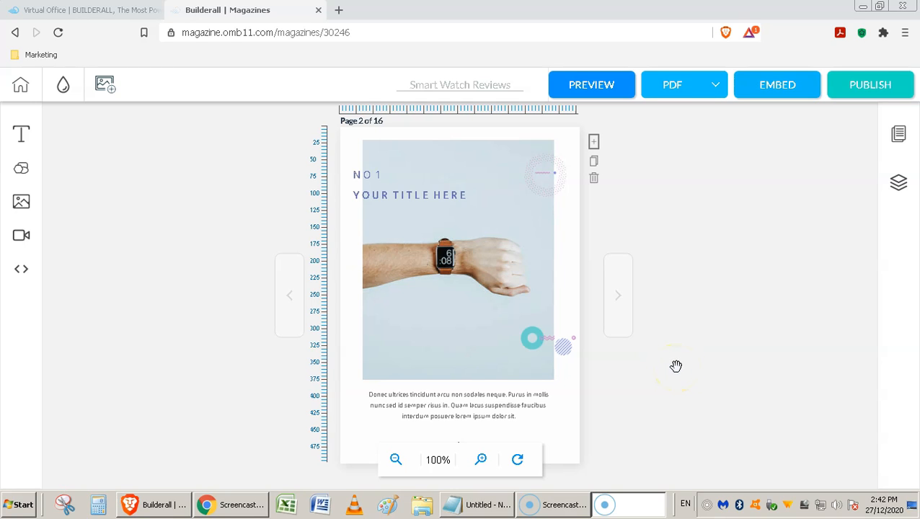
pyautogui.click(532, 338)
pyautogui.click(429, 267)
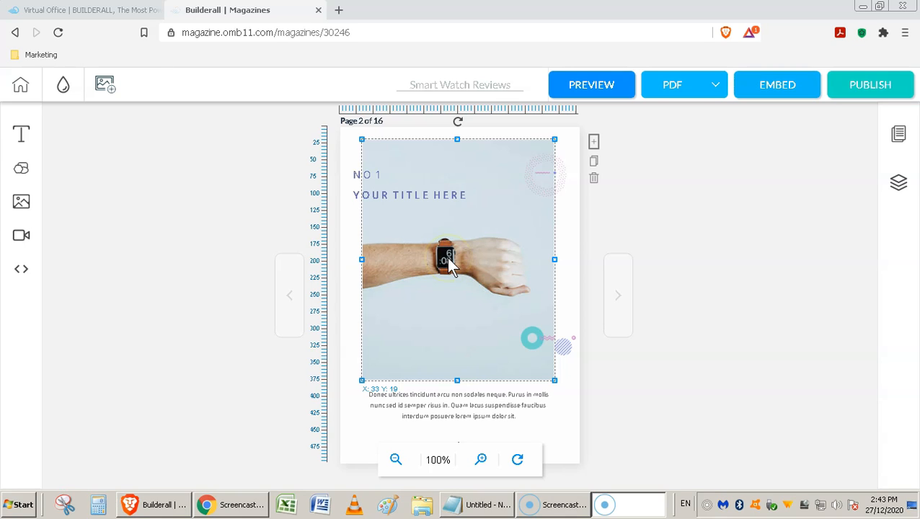
pyautogui.click(405, 205)
# Step: Retitle the page 2 heading to 'Click on the watch to access more detailed Smart Watch reviews'
pyautogui.doubleClick(408, 200)
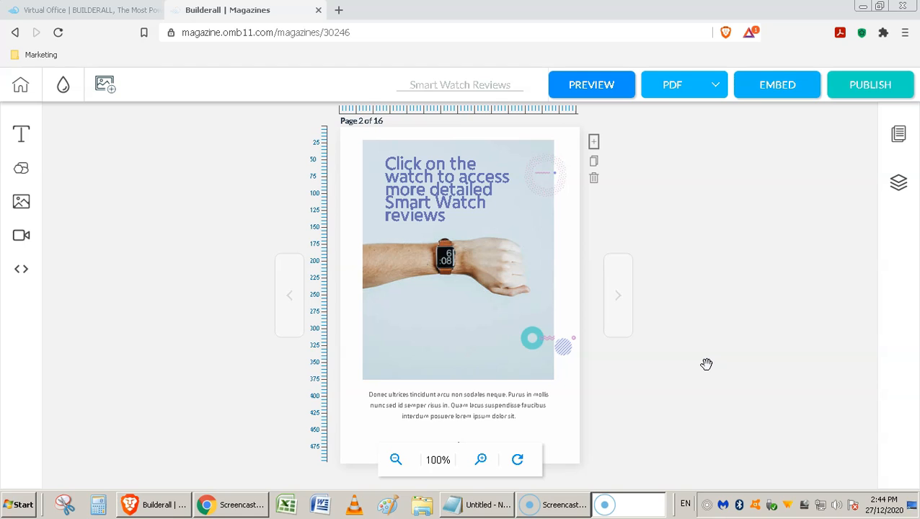
pyautogui.click(544, 215)
pyautogui.click(489, 211)
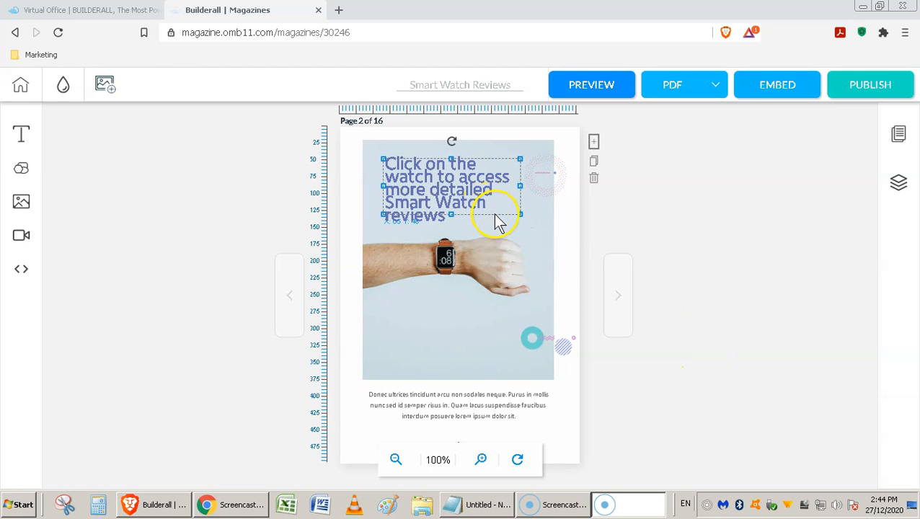
pyautogui.click(493, 236)
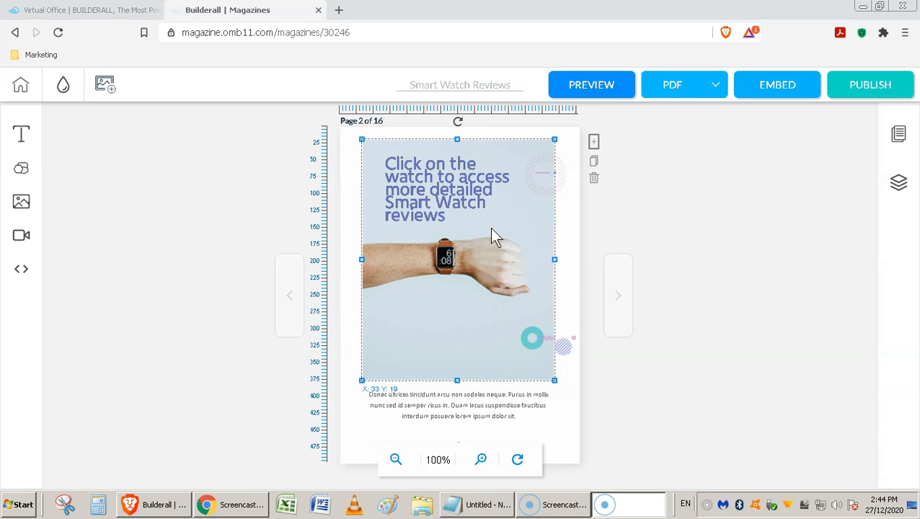
pyautogui.click(671, 318)
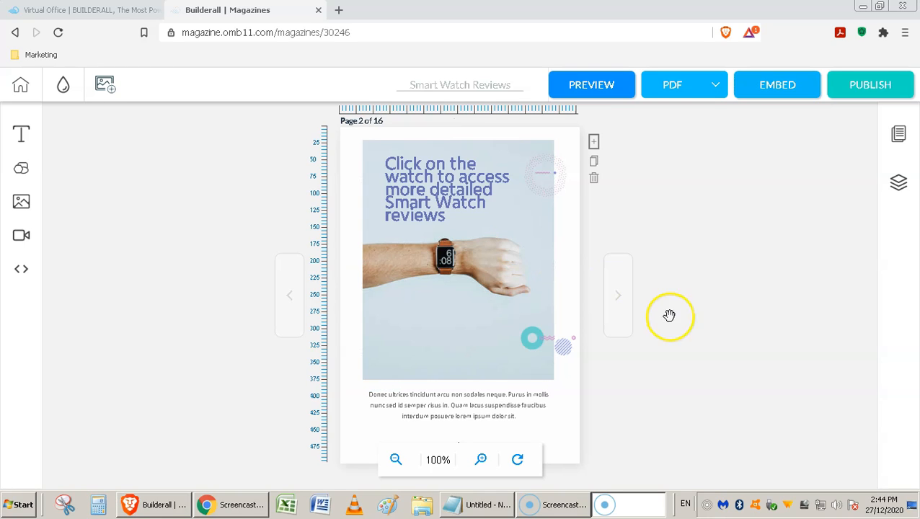
pyautogui.click(517, 229)
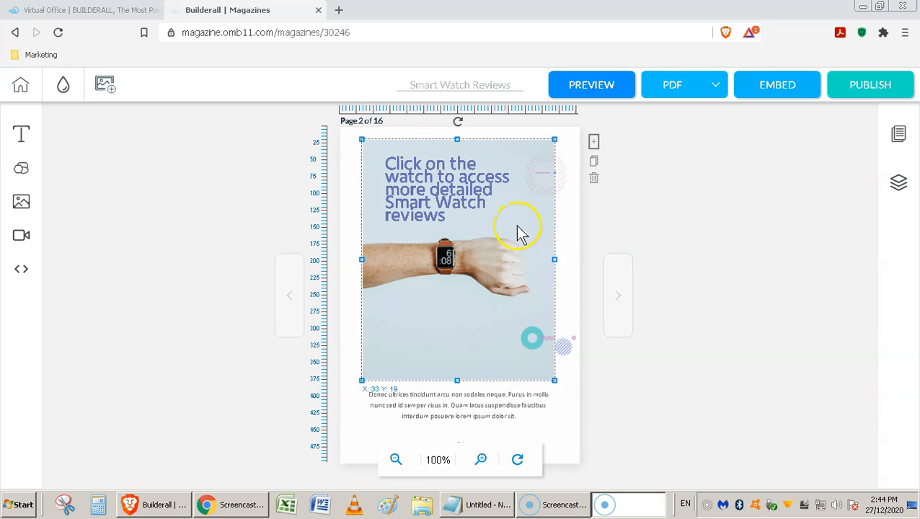
pyautogui.click(457, 214)
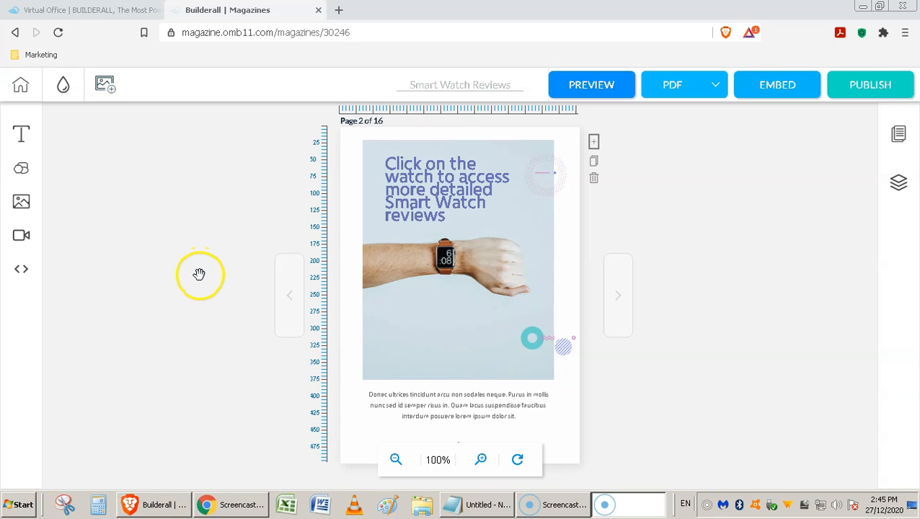
# Step: Add a square to page 2 and resize it to cover the watch face
pyautogui.click(21, 173)
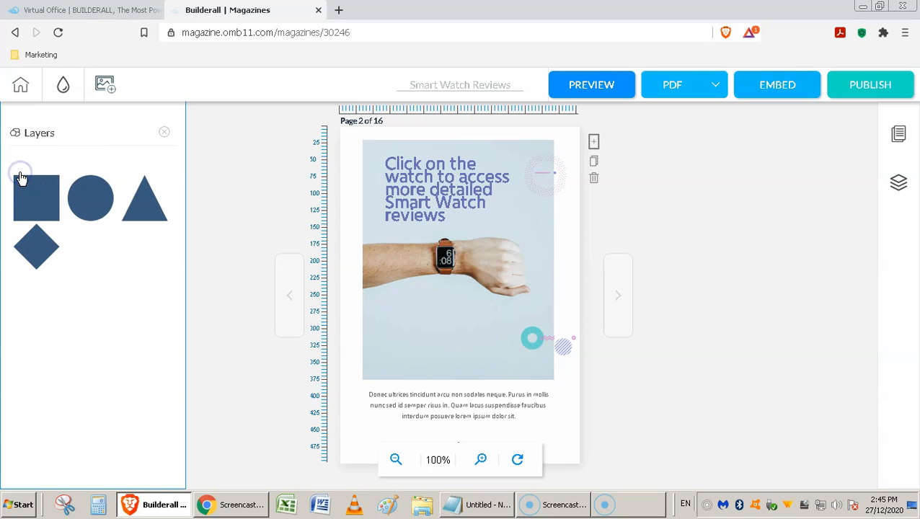
pyautogui.click(36, 198)
pyautogui.moveTo(462, 194); pyautogui.dragTo(444, 286)
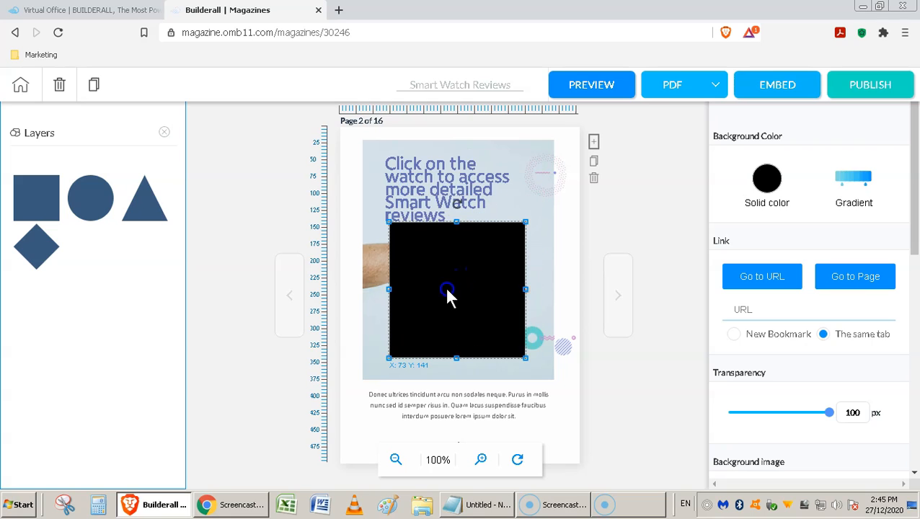
pyautogui.moveTo(523, 355); pyautogui.dragTo(457, 281)
pyautogui.moveTo(390, 223); pyautogui.dragTo(446, 252)
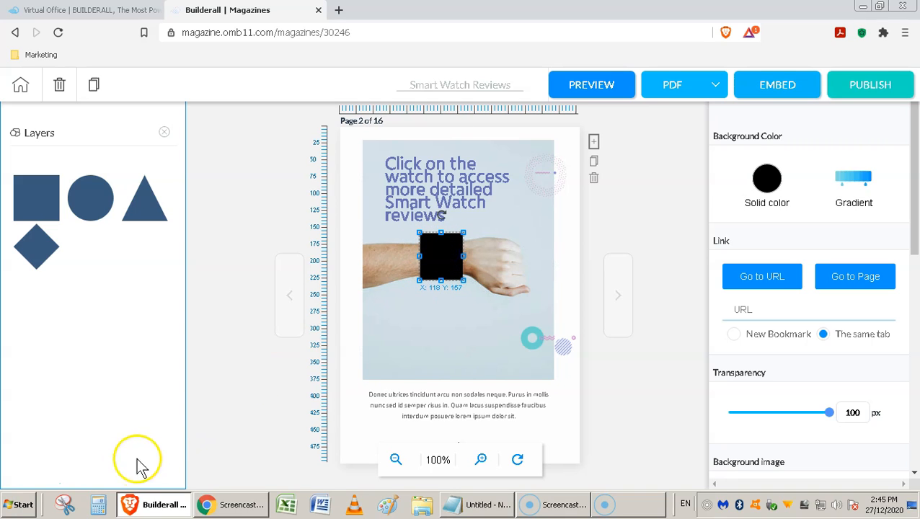
# Step: Lower the black square's transparency to 3 so the watch shows through
pyautogui.click(24, 485)
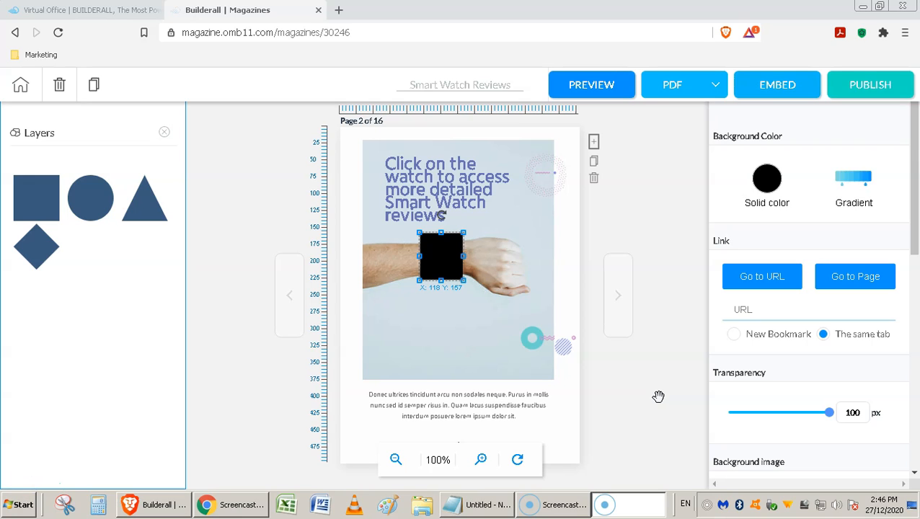
pyautogui.click(465, 308)
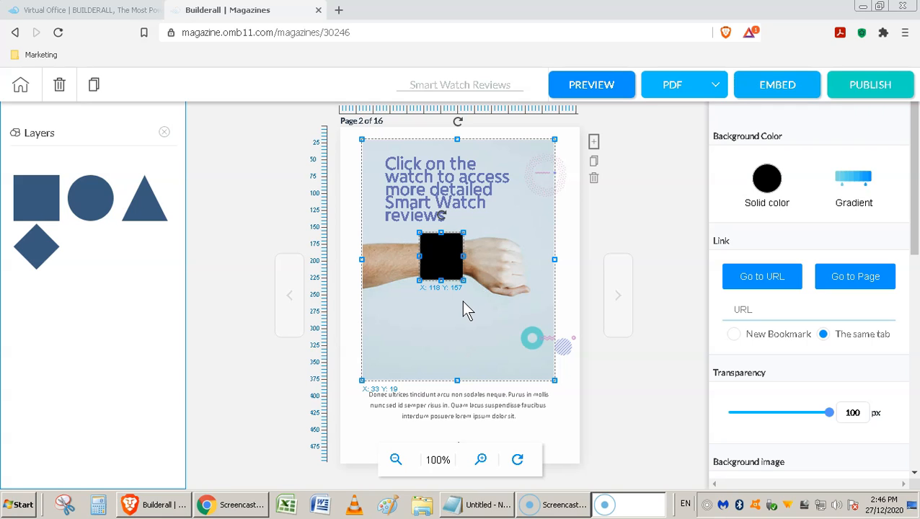
pyautogui.click(673, 361)
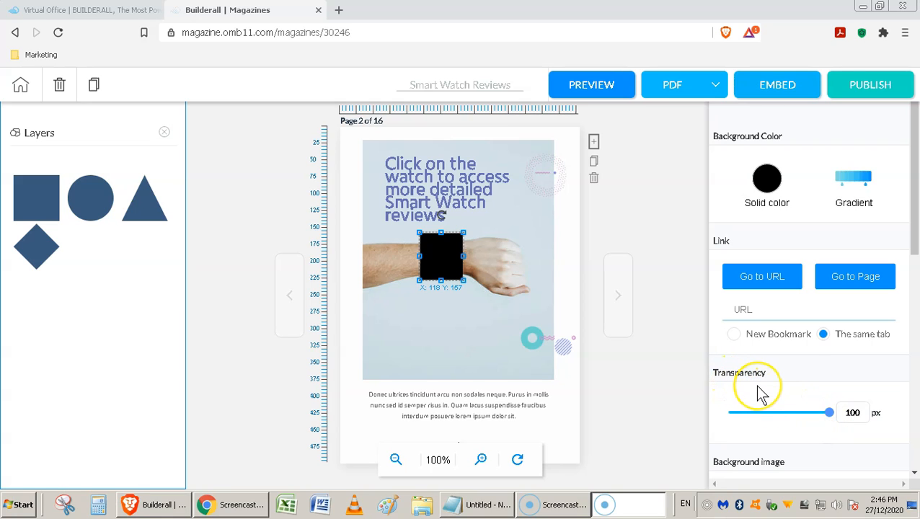
pyautogui.moveTo(826, 412); pyautogui.dragTo(731, 413)
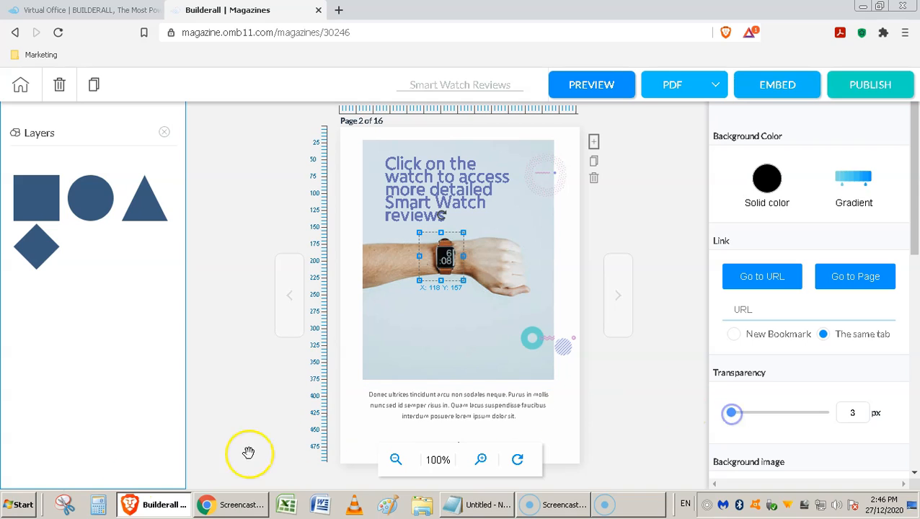
pyautogui.click(29, 490)
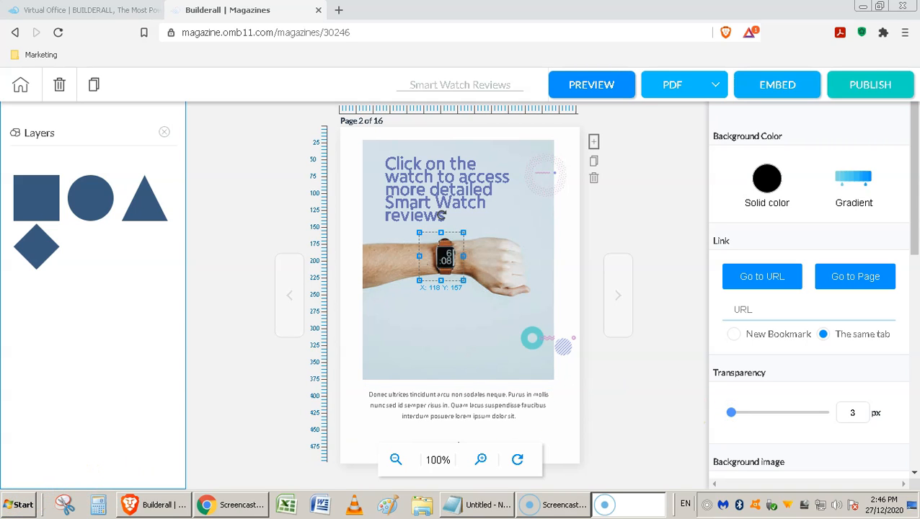
pyautogui.click(477, 505)
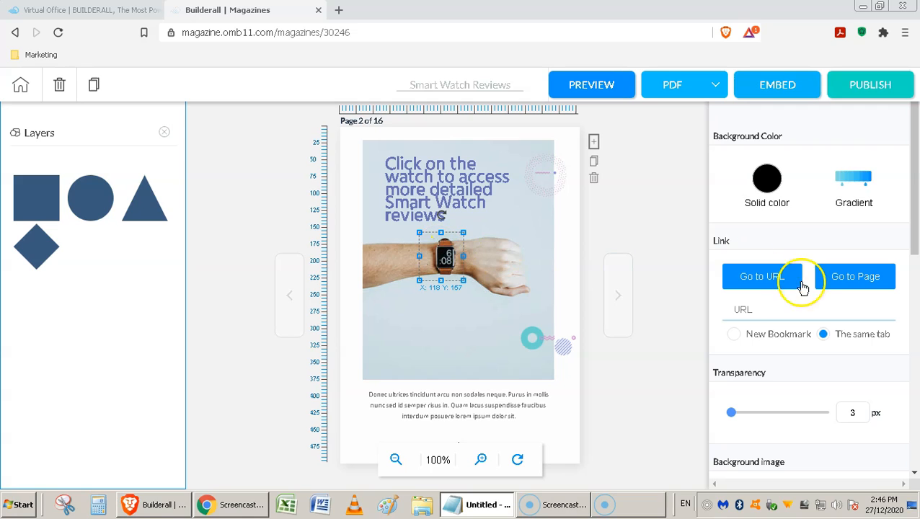
pyautogui.click(772, 310)
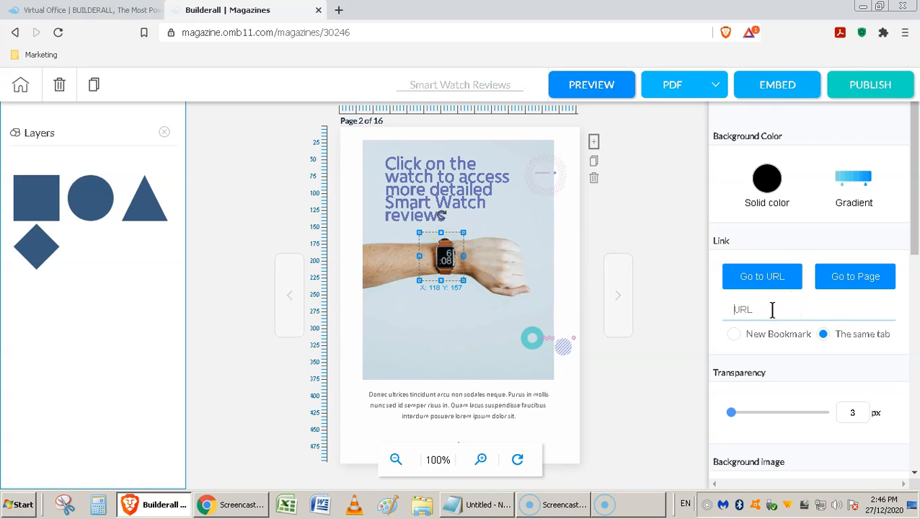
pyautogui.write('https://davidandgoliathmarketing.com/')
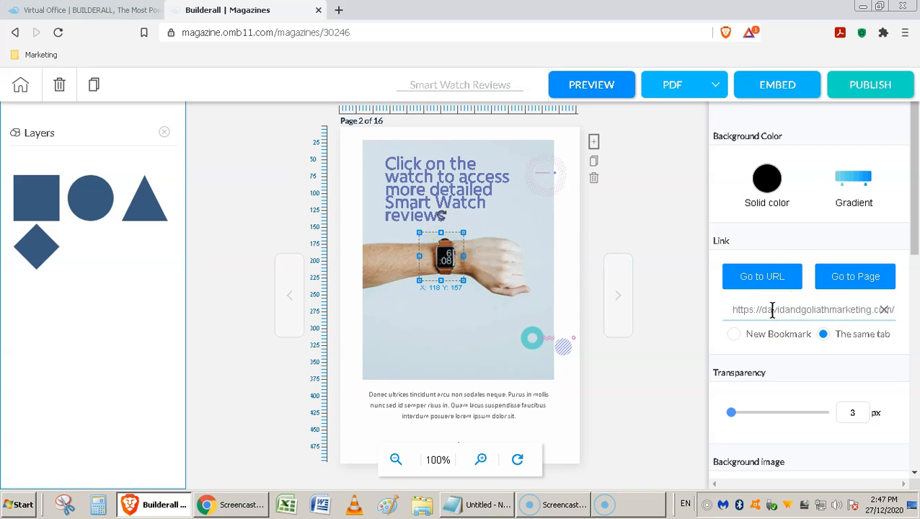
pyautogui.click(767, 336)
pyautogui.click(735, 336)
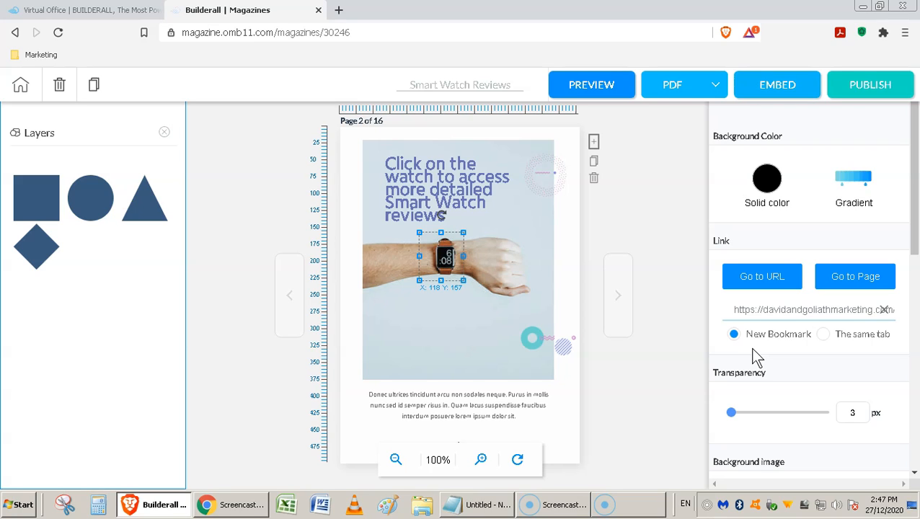
# Step: Check the see-through box and background photo on page 2, then deselect everything
pyautogui.click(573, 399)
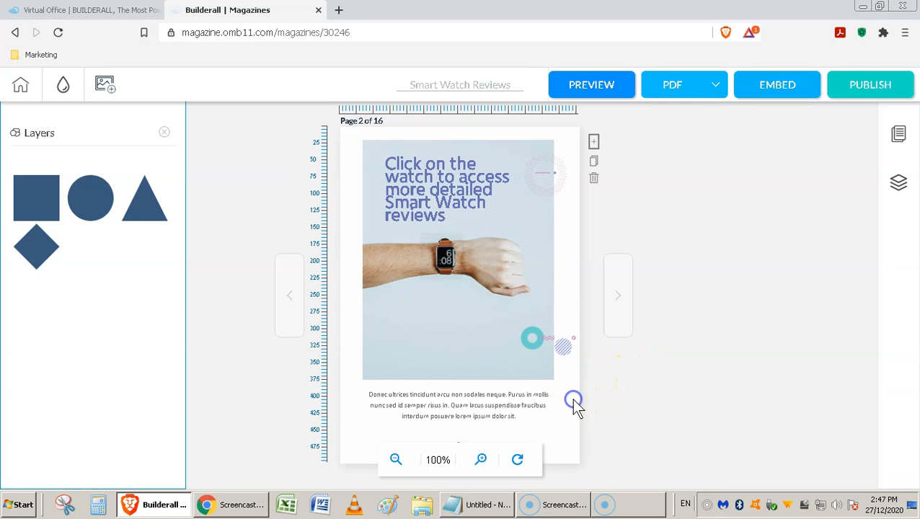
pyautogui.click(545, 336)
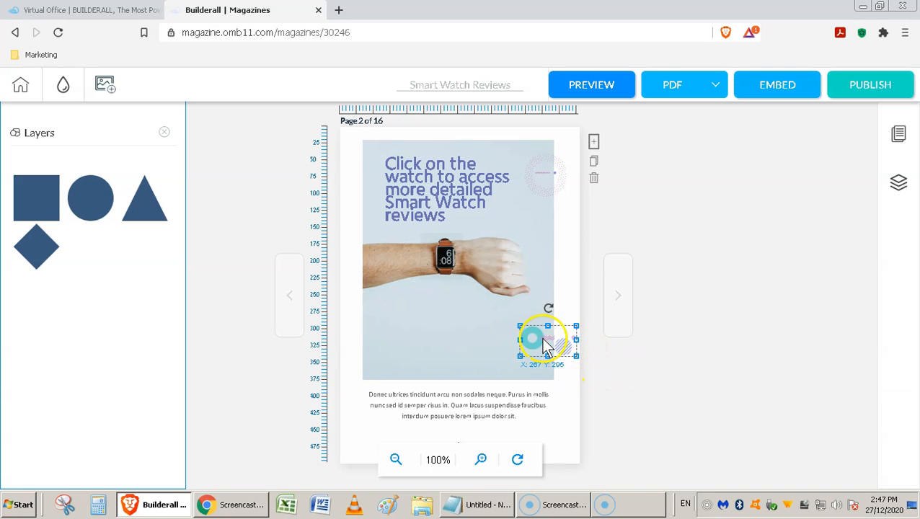
pyautogui.click(468, 273)
pyautogui.click(440, 252)
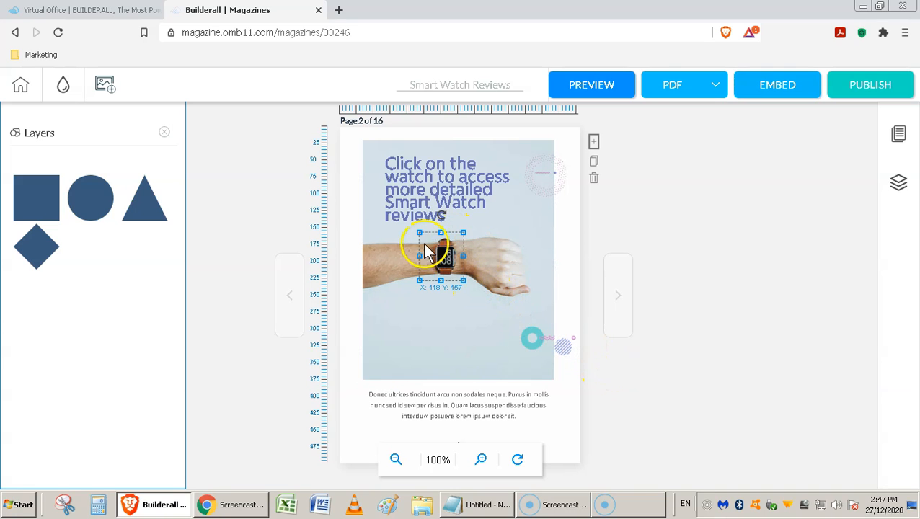
pyautogui.click(402, 263)
pyautogui.click(446, 268)
pyautogui.click(455, 284)
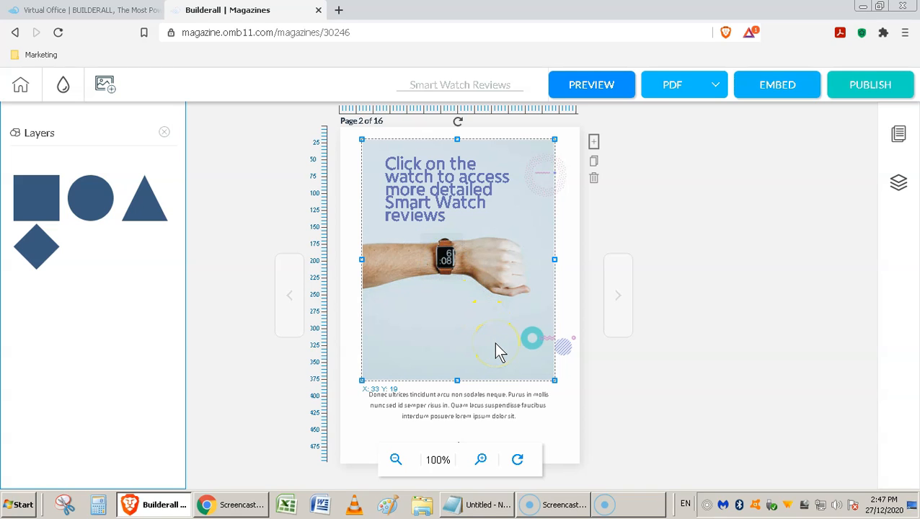
pyautogui.click(827, 351)
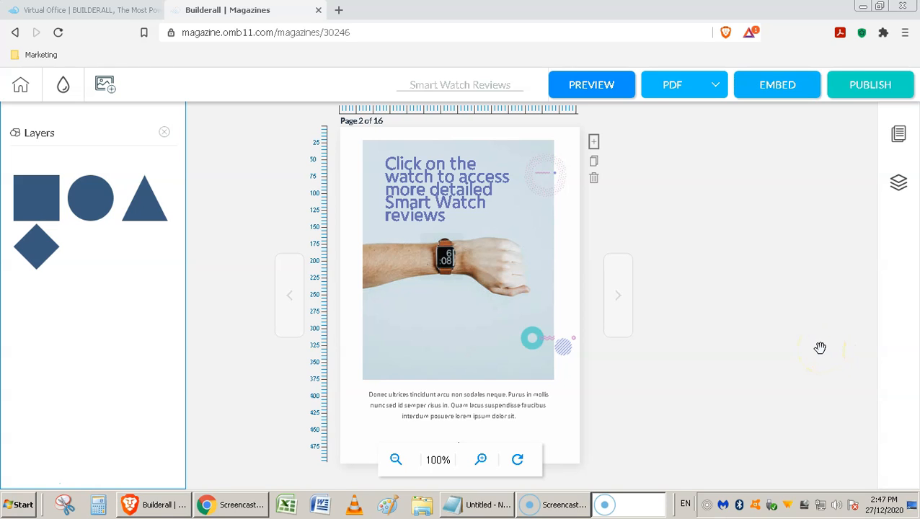
pyautogui.click(809, 342)
# Step: Publish the magazine and flip forward through the spreads to pages 8–9
pyautogui.click(872, 93)
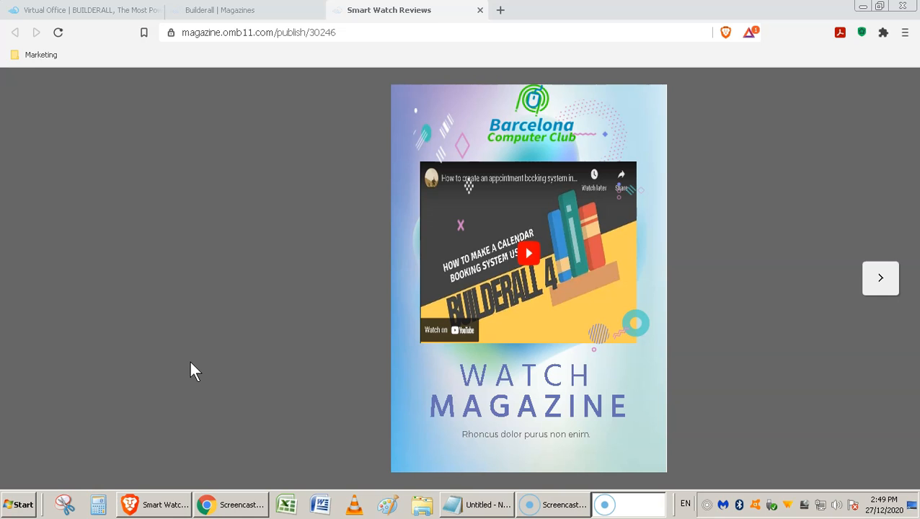
pyautogui.click(879, 283)
pyautogui.click(879, 283)
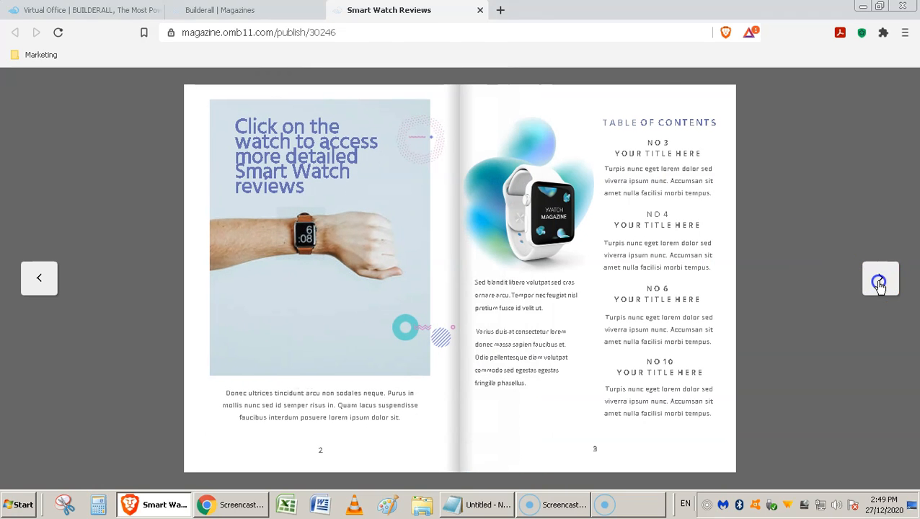
pyautogui.click(879, 282)
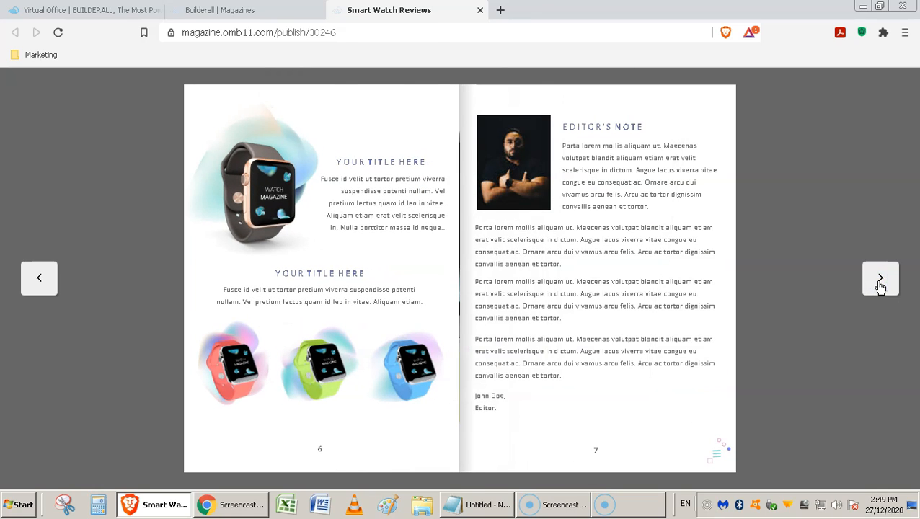
pyautogui.click(726, 97)
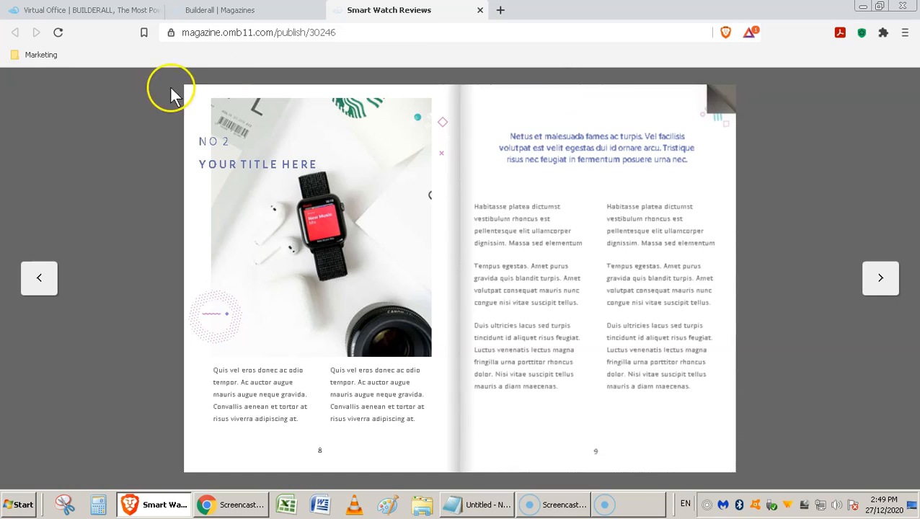
# Step: Flip back through the spreads to the front video cover
pyautogui.click(195, 106)
pyautogui.click(35, 288)
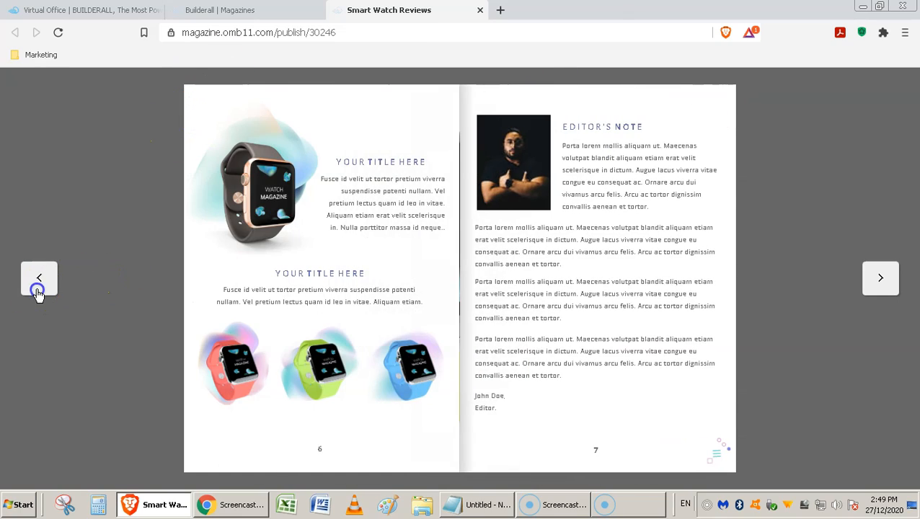
pyautogui.click(36, 290)
pyautogui.click(38, 291)
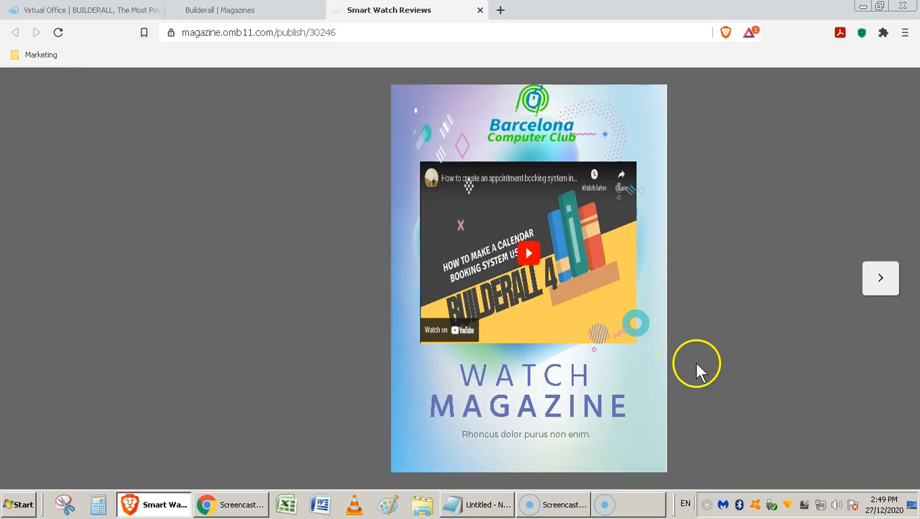
# Step: Open the cover's Episode 0007 video on YouTube, pause it, and return to the magazine
pyautogui.click(530, 260)
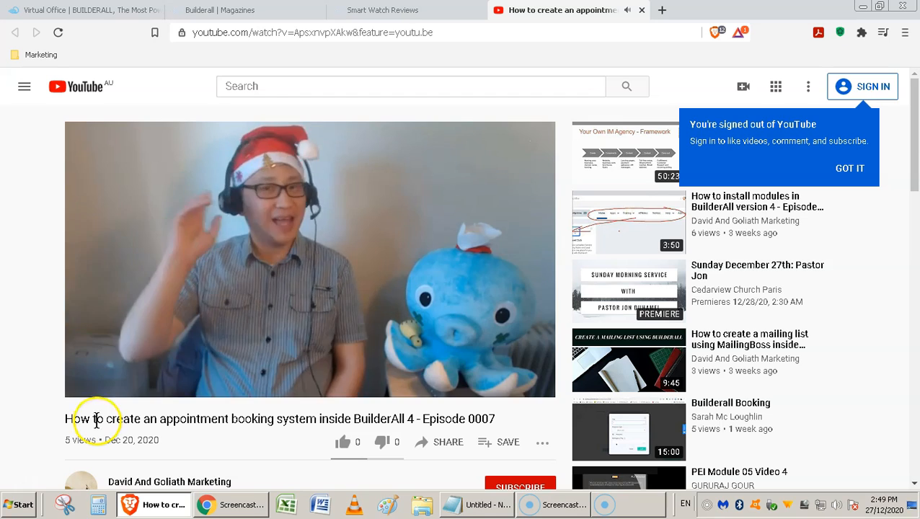
pyautogui.click(87, 382)
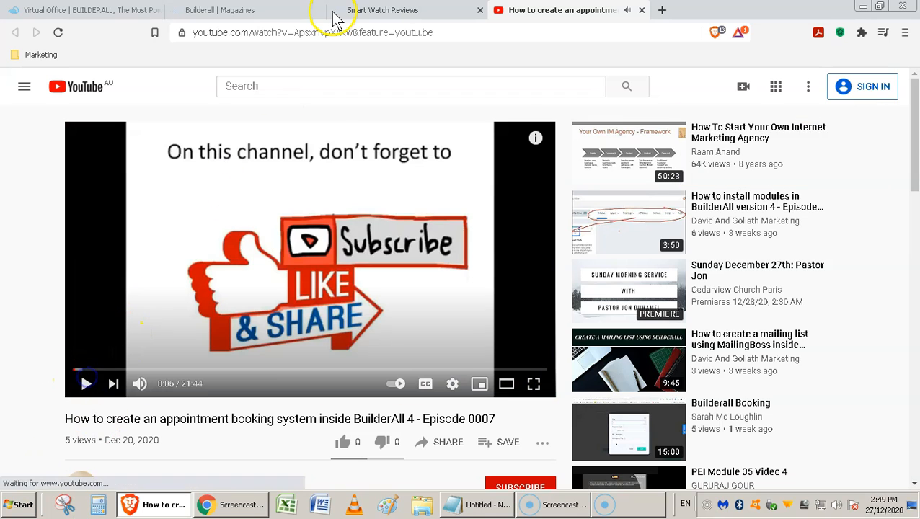
pyautogui.click(364, 10)
# Step: Turn to pages 2–3 and click the watch to open the David & Goliath Marketing site
pyautogui.click(883, 279)
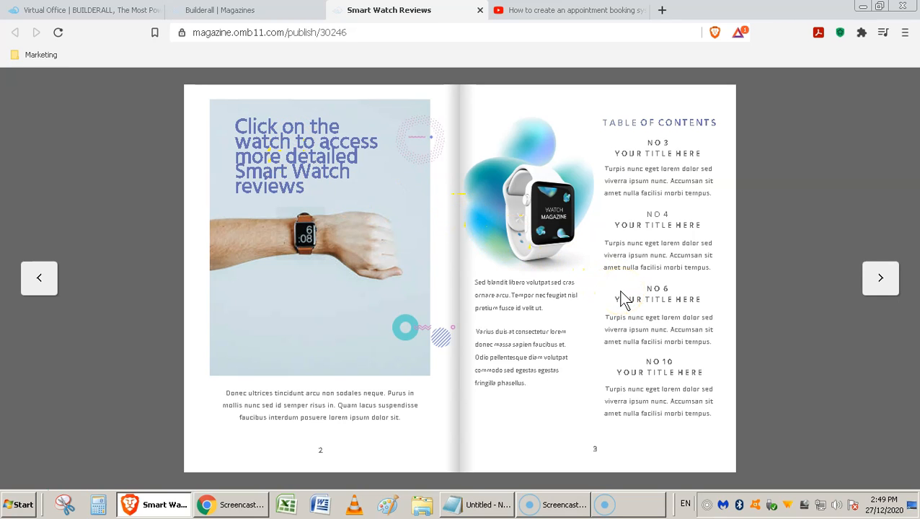
pyautogui.click(310, 244)
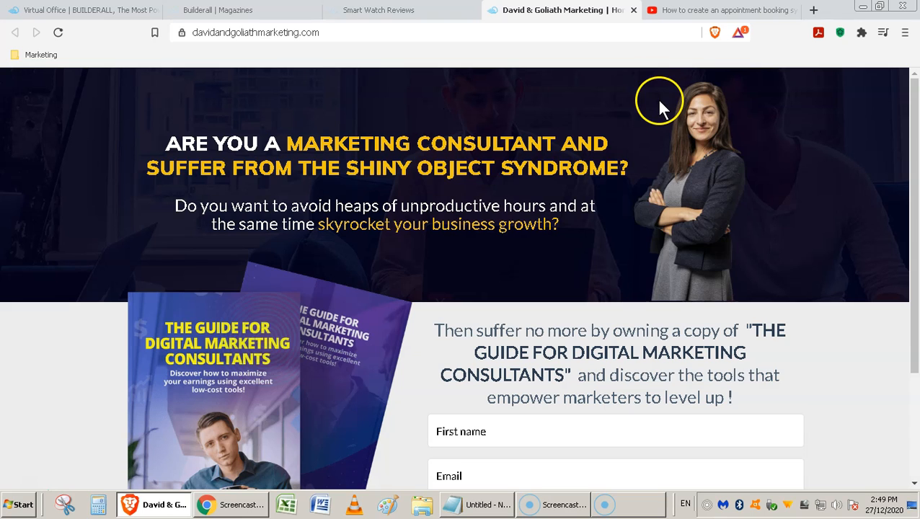
# Step: Go back via the Smart Watch Reviews tab to the Builderall | Magazines editor tab
pyautogui.click(376, 12)
pyautogui.click(258, 13)
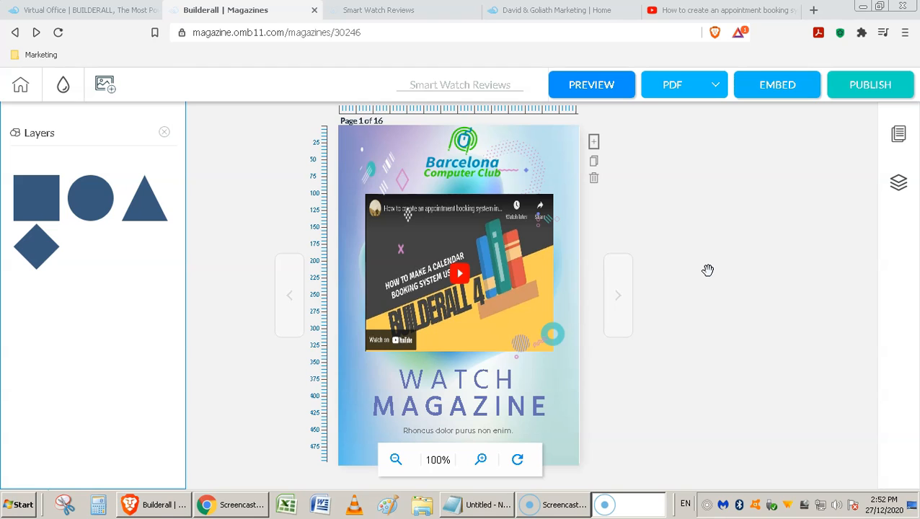
# Step: Copy the iframe embed code pointing to magazine.omb11.com/publish/30246 from the EMBED dialog
pyautogui.click(367, 153)
pyautogui.click(455, 155)
pyautogui.click(777, 87)
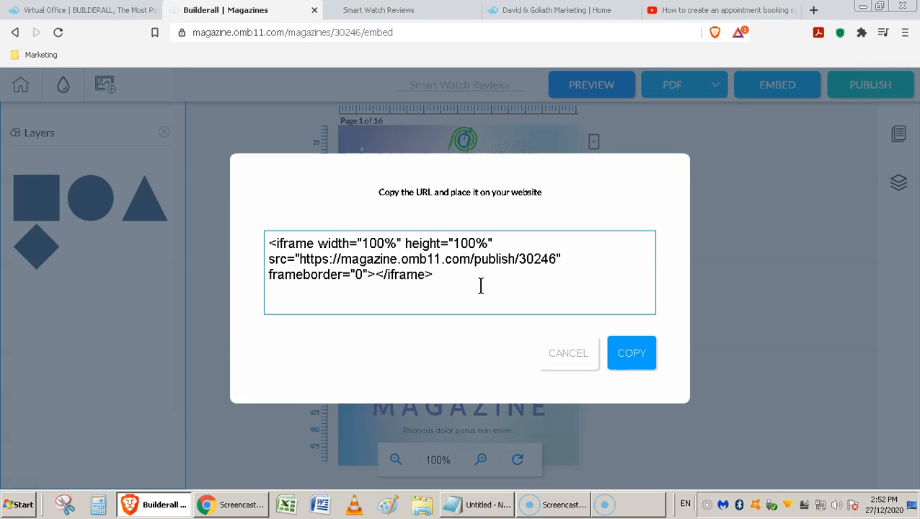
pyautogui.click(641, 353)
pyautogui.click(765, 284)
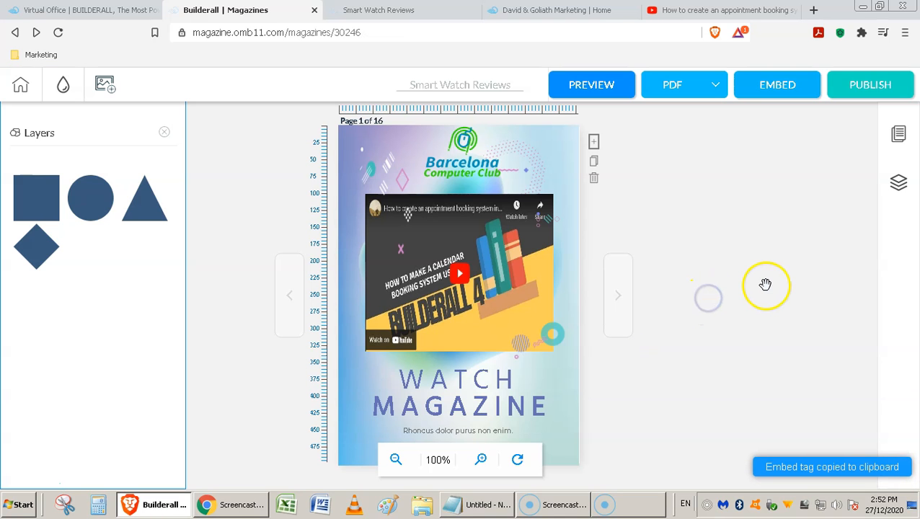